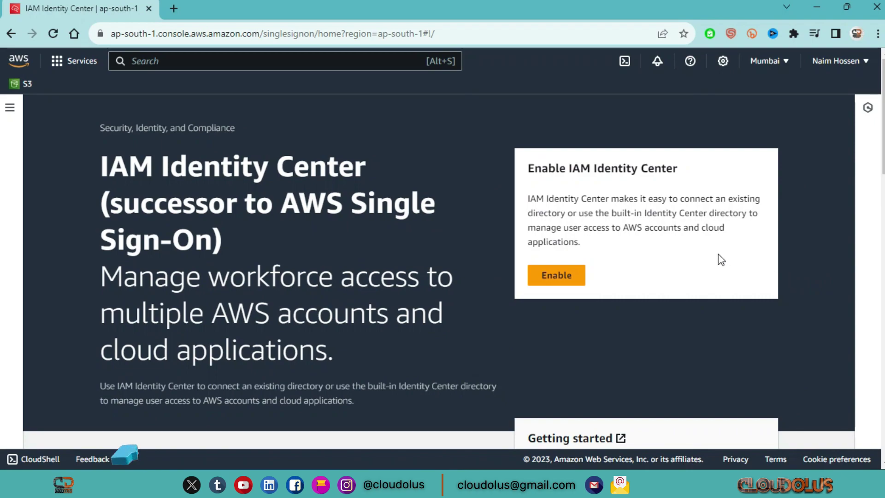
# - Enable IAM Identity Center using the 'Enable with AWS Organizations (Recommended)' option
pyautogui.moveTo(680, 169); pyautogui.dragTo(522, 173)
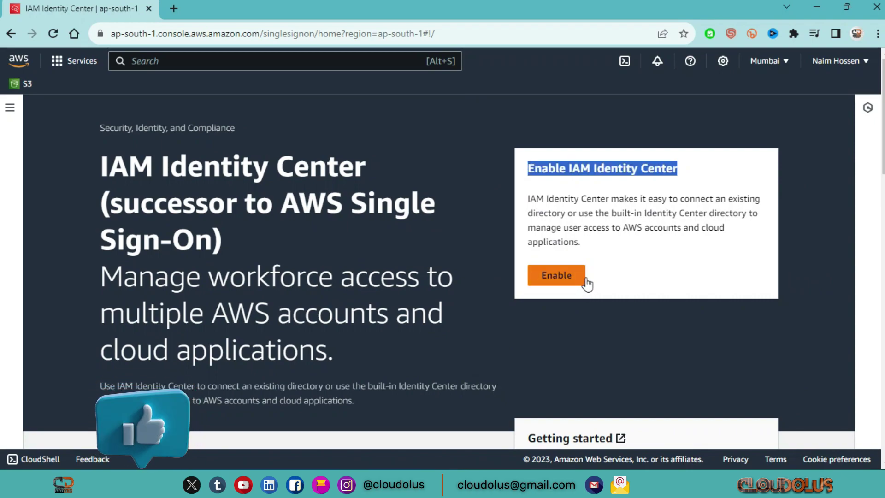
pyautogui.scroll(-2, 555, 242)
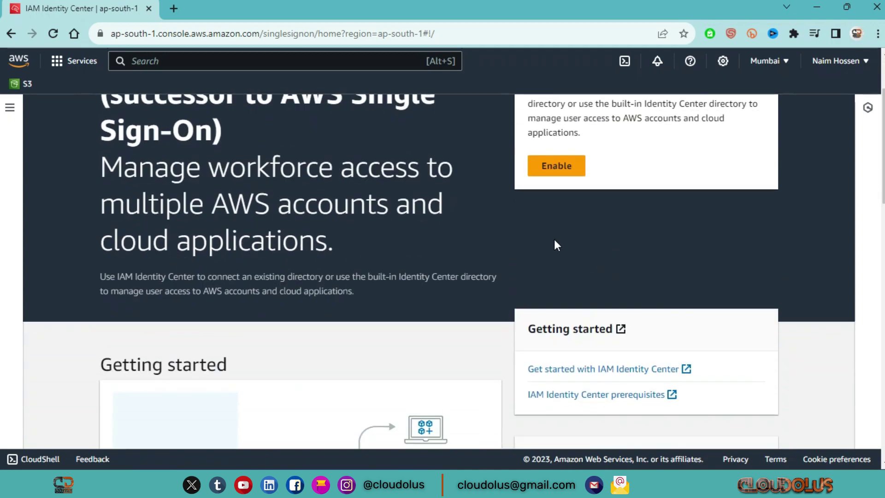
pyautogui.click(575, 173)
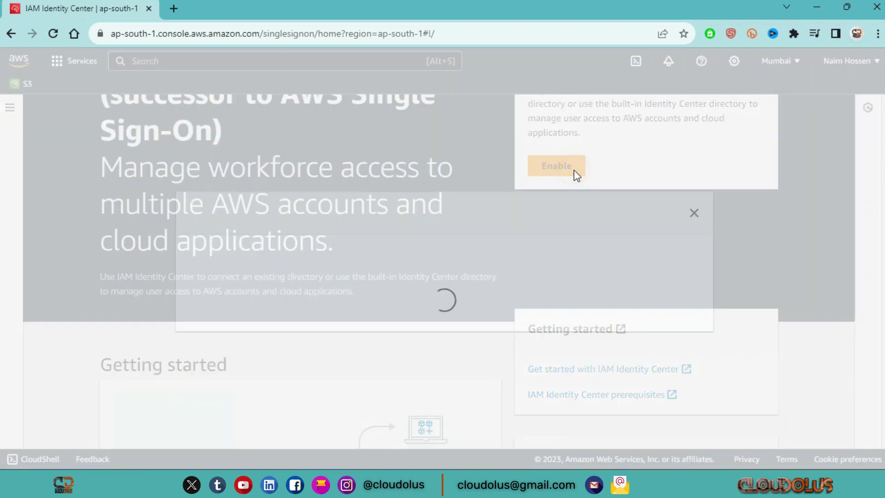
pyautogui.scroll(-1, 341, 190)
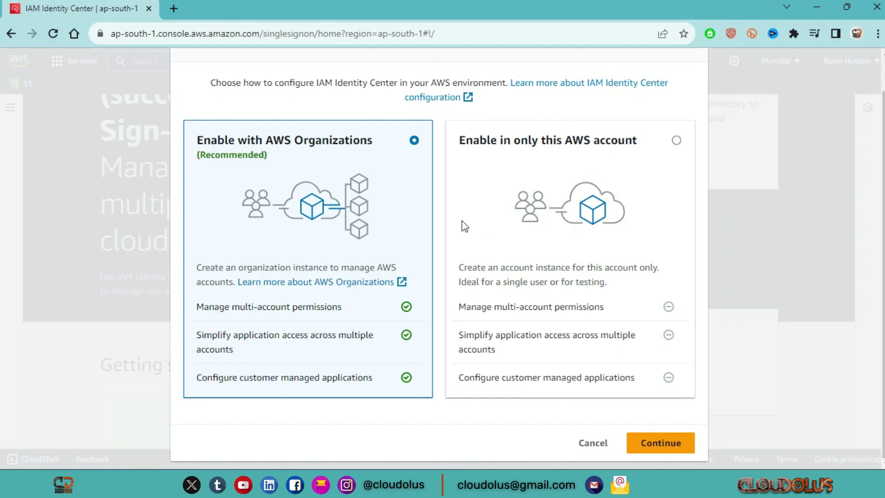
pyautogui.scroll(1, 462, 221)
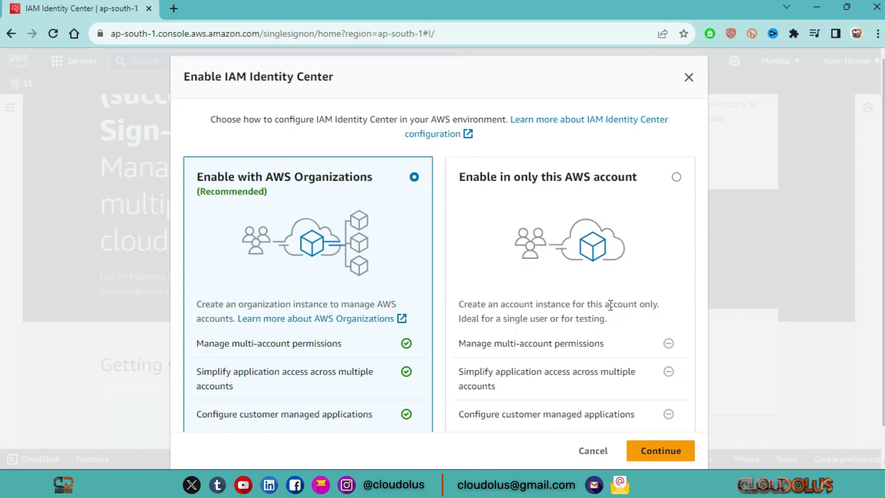
pyautogui.scroll(-1, 612, 306)
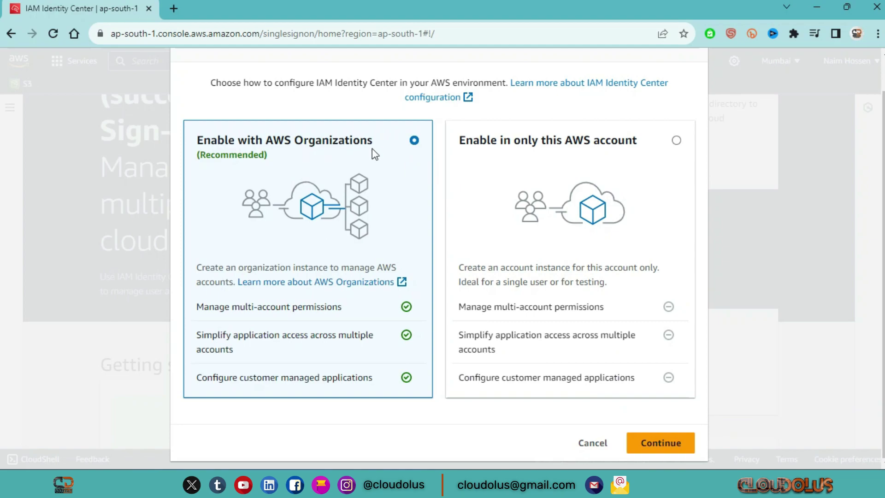
pyautogui.click(673, 444)
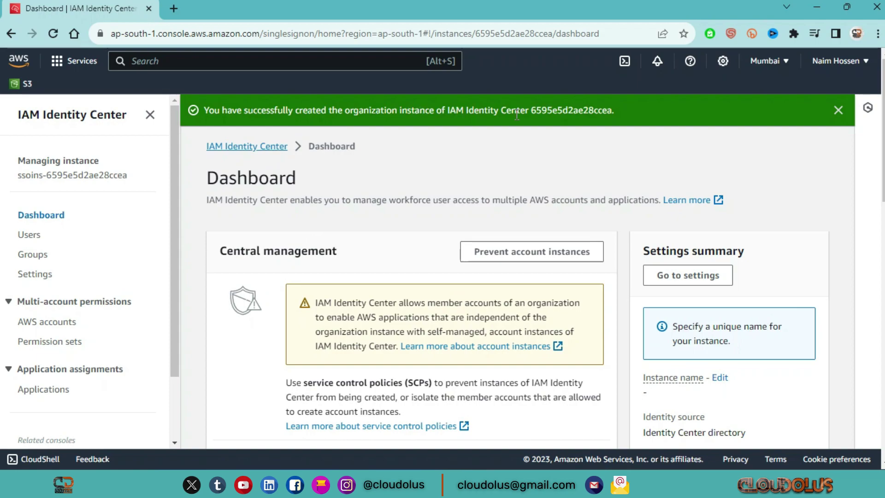
# - Scroll the new Identity Center dashboard and its left navigation to review all sections
pyautogui.scroll(-2, 563, 196)
pyautogui.scroll(2, 520, 247)
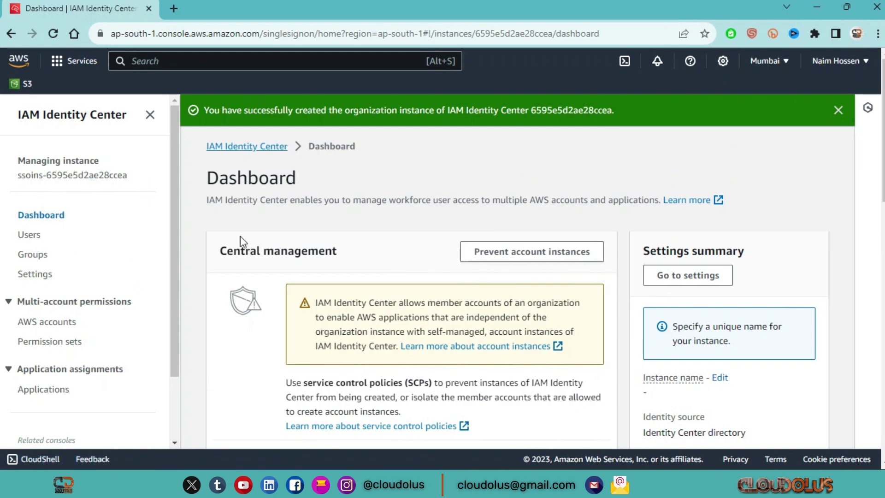
pyautogui.scroll(-3, 105, 209)
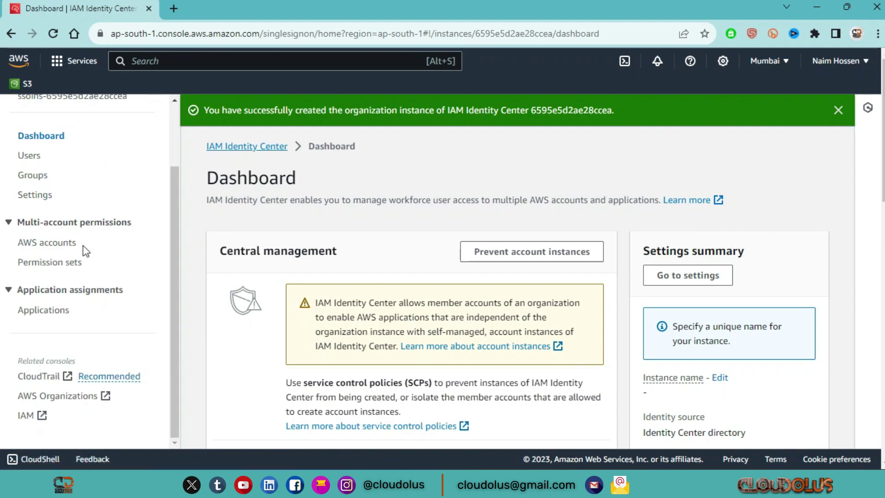
pyautogui.click(59, 245)
pyautogui.moveTo(279, 108); pyautogui.dragTo(406, 118)
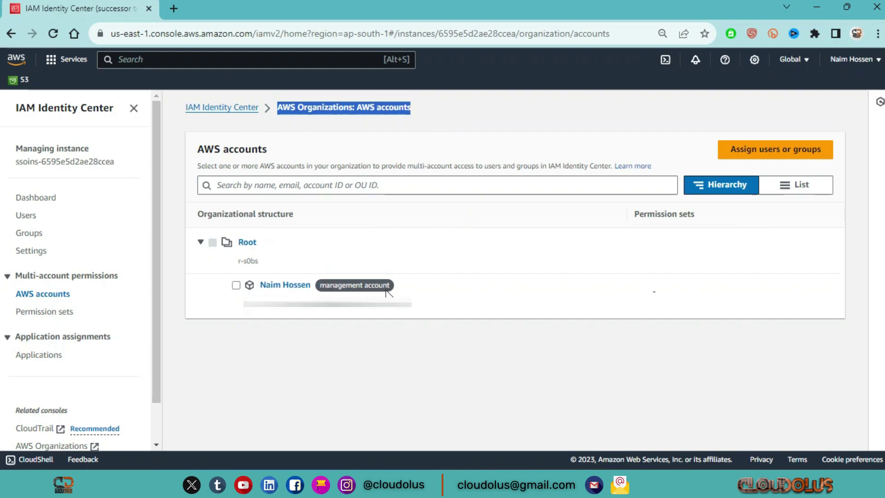
pyautogui.click(821, 221)
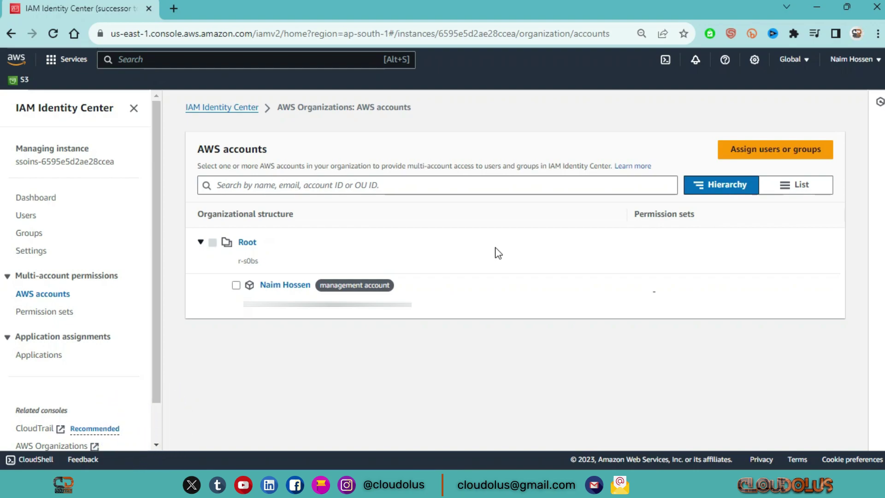
pyautogui.click(44, 199)
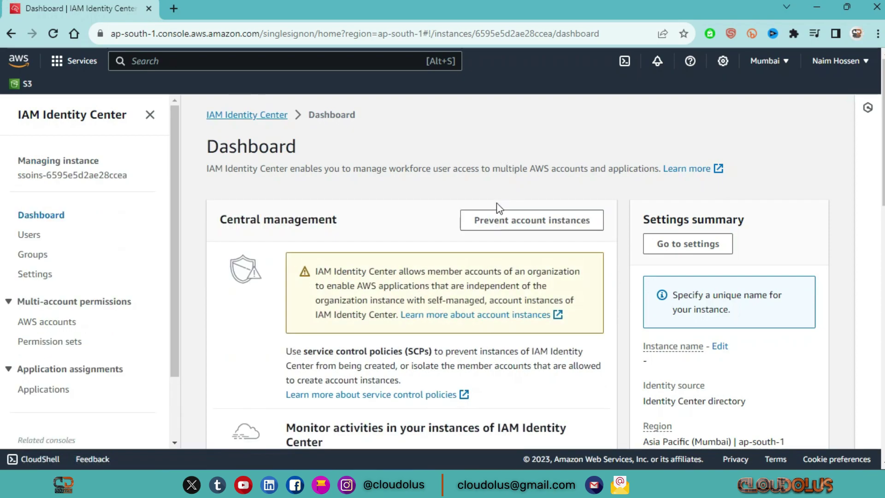
pyautogui.scroll(-3, 498, 207)
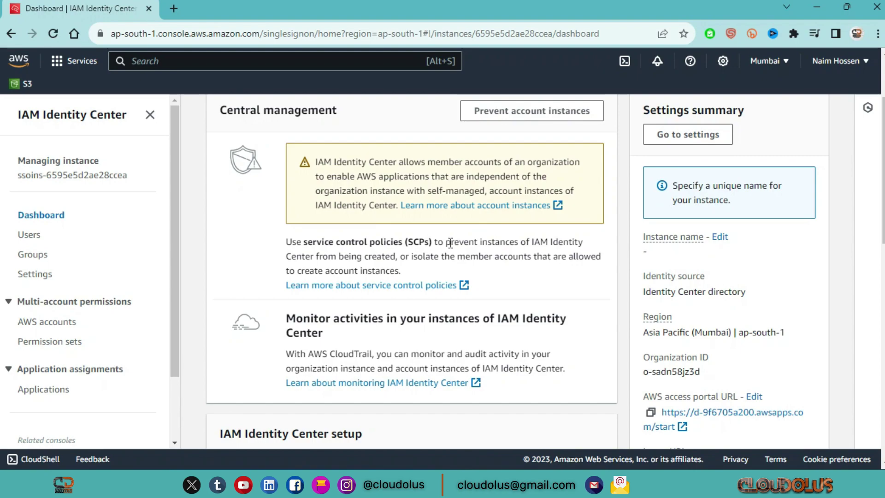
pyautogui.scroll(-3, 435, 238)
pyautogui.scroll(-5, 435, 238)
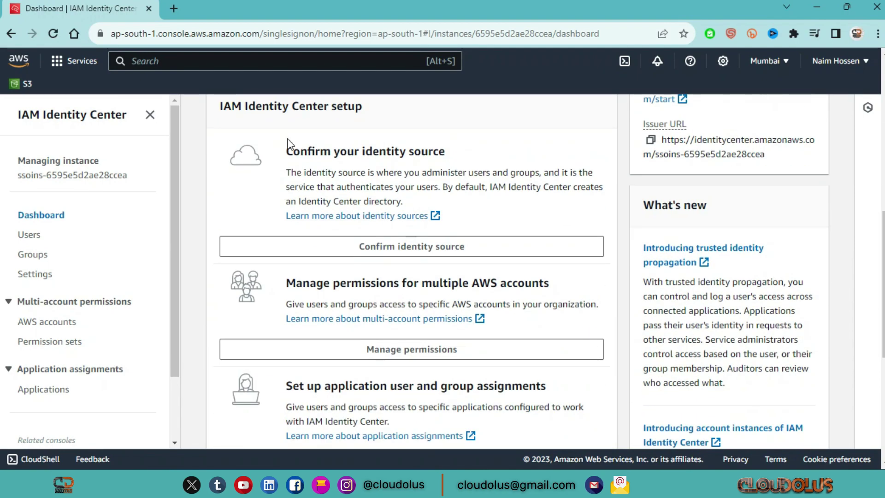
pyautogui.scroll(2, 250, 205)
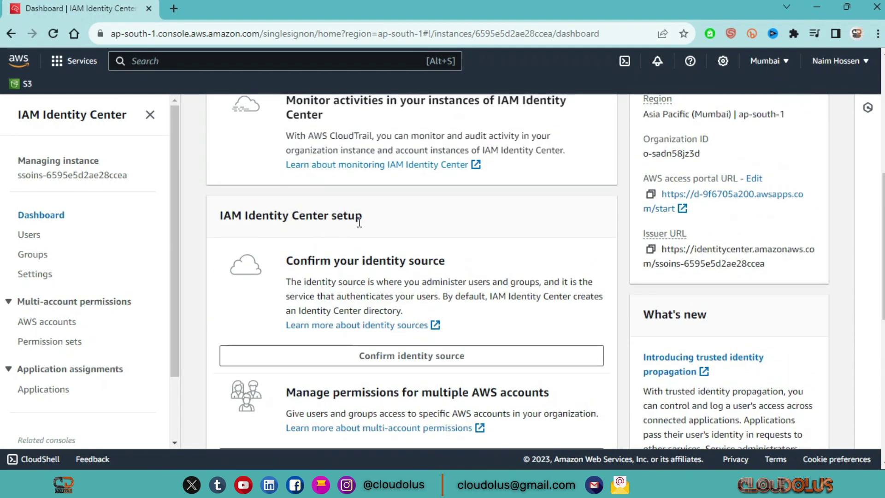
pyautogui.moveTo(371, 221); pyautogui.dragTo(223, 217)
pyautogui.scroll(-2, 392, 242)
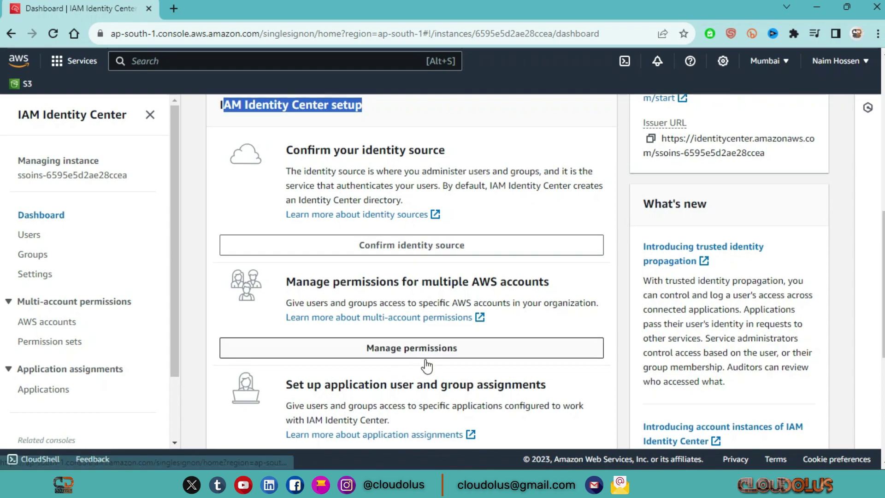
pyautogui.scroll(-2, 445, 273)
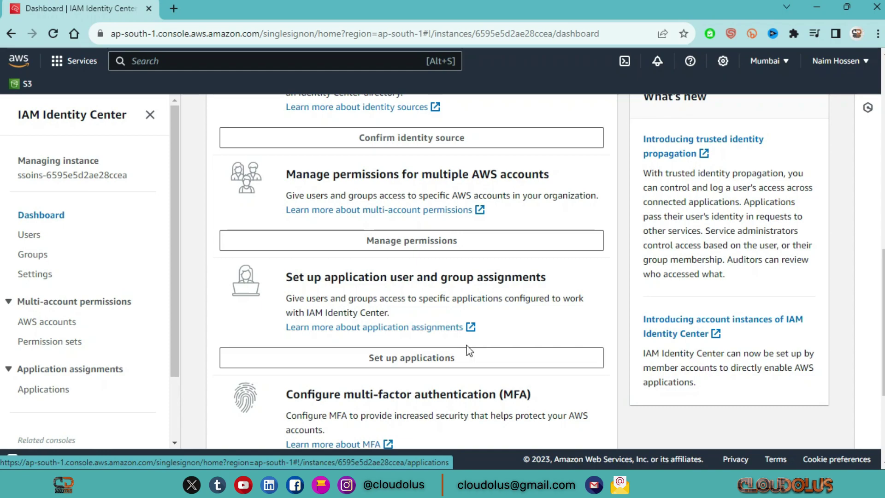
pyautogui.scroll(-2, 439, 365)
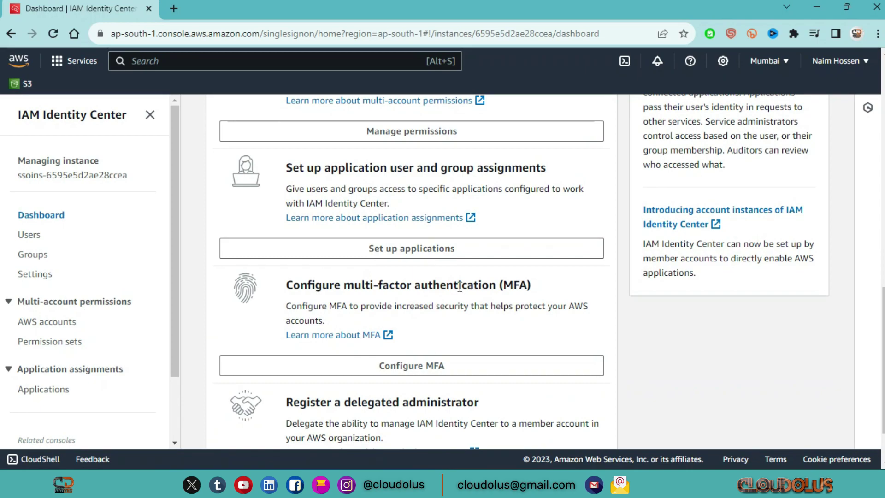
pyautogui.scroll(-2, 449, 301)
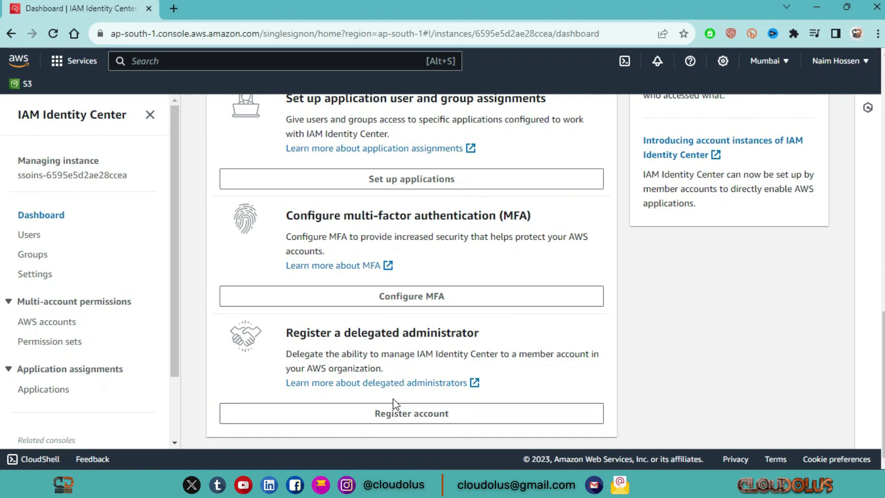
pyautogui.scroll(5, 387, 387)
pyautogui.scroll(2, 409, 301)
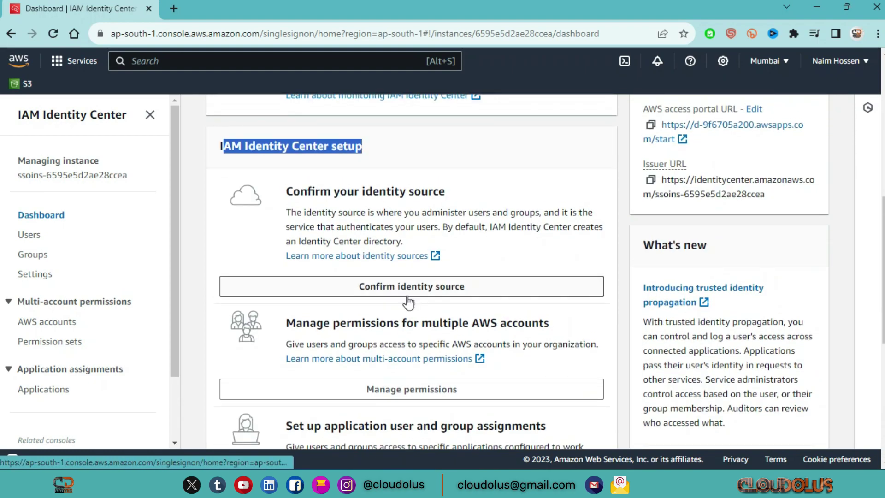
pyautogui.scroll(-2, 415, 296)
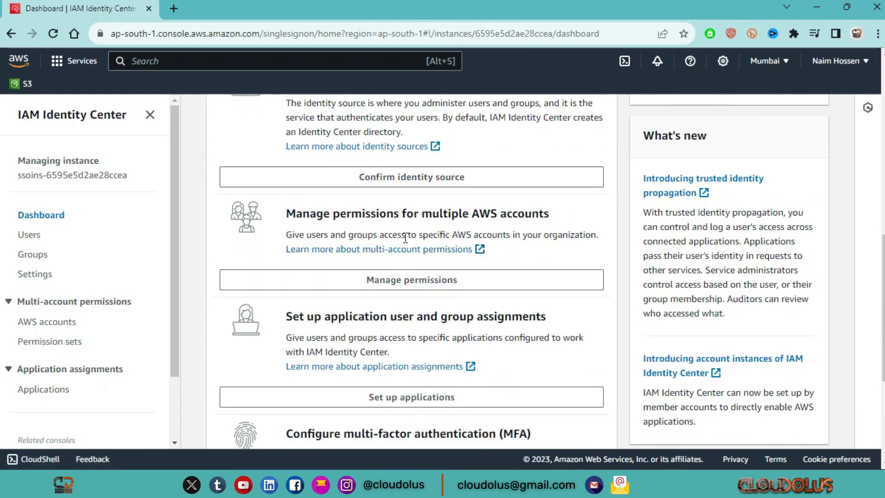
pyautogui.scroll(-5, 519, 256)
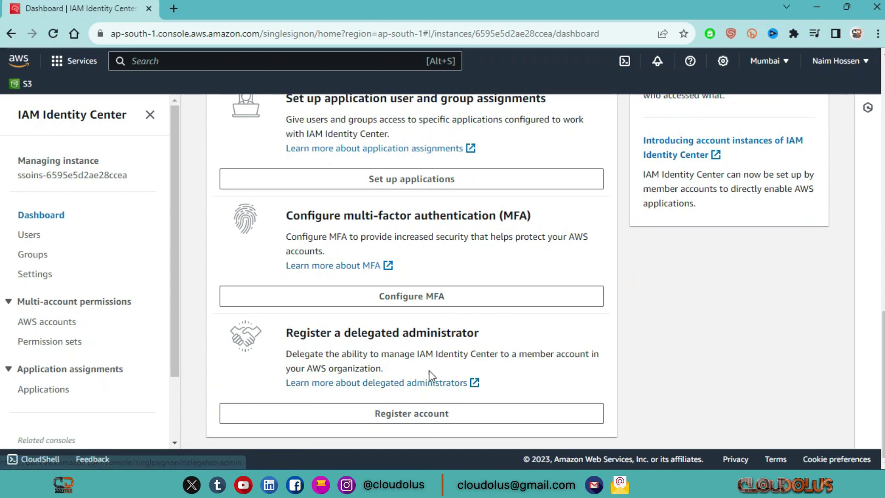
pyautogui.scroll(2, 441, 369)
pyautogui.scroll(4, 443, 369)
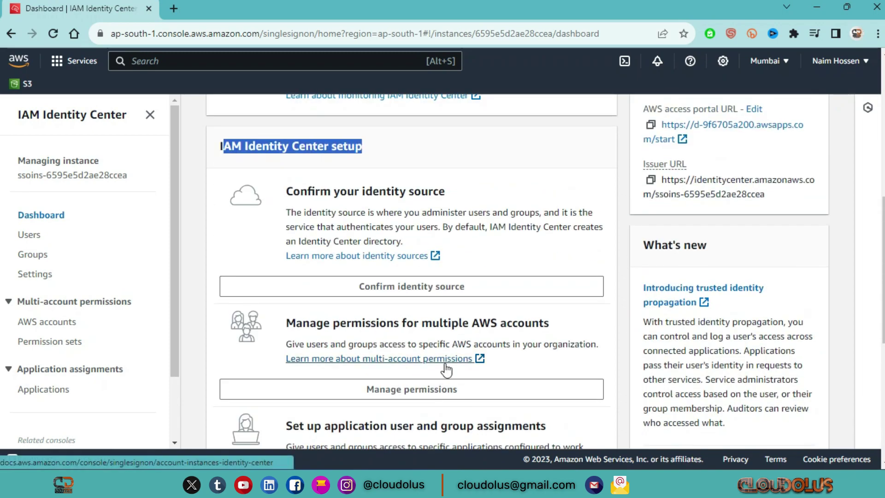
# - Bring up the Actions dropdown for the Identity Center directory identity source on Settings
pyautogui.click(415, 290)
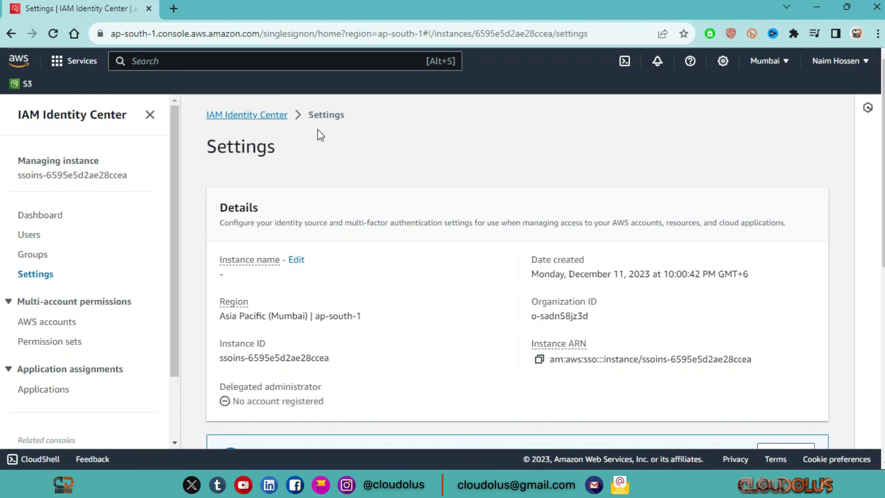
pyautogui.scroll(-2, 383, 184)
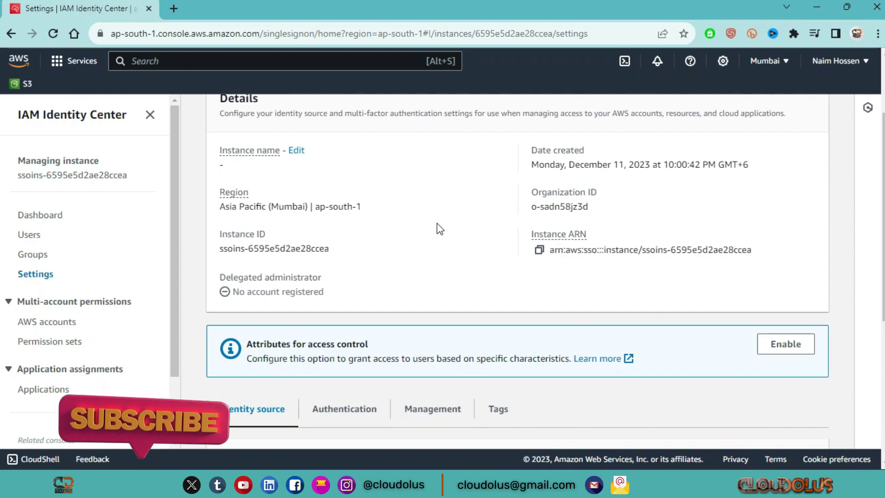
pyautogui.scroll(-4, 435, 222)
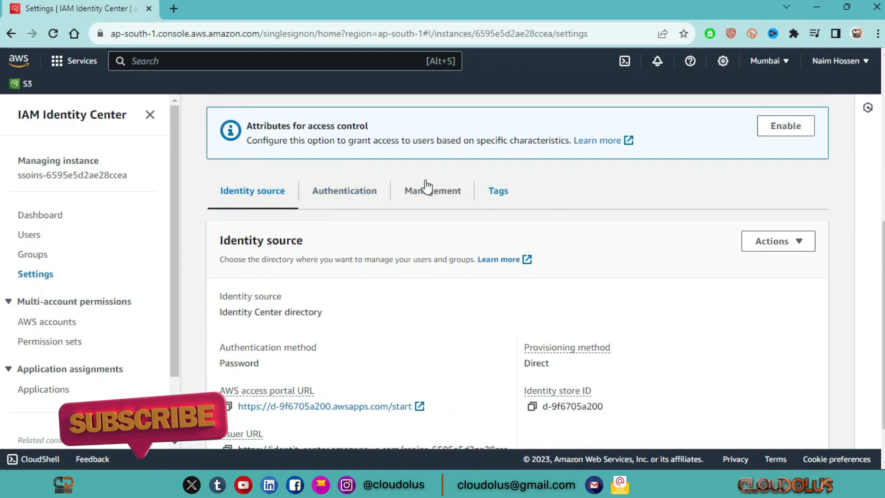
pyautogui.scroll(2, 474, 247)
pyautogui.scroll(-2, 413, 281)
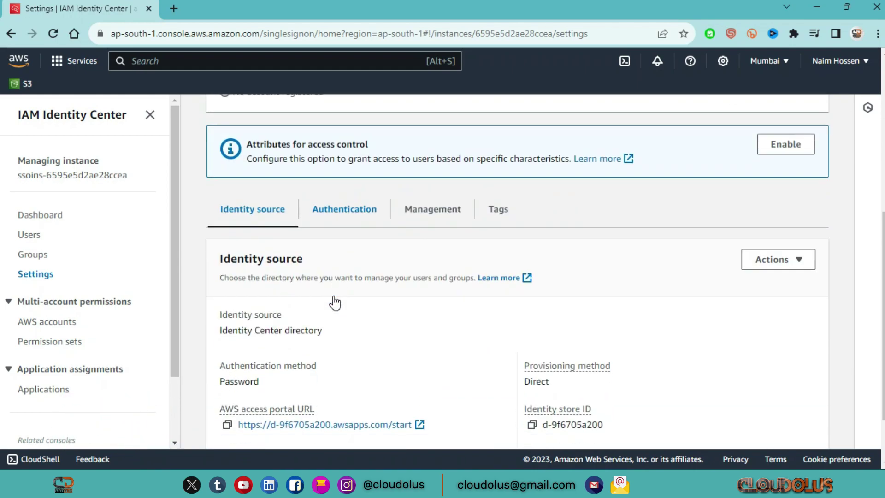
pyautogui.scroll(-1, 335, 303)
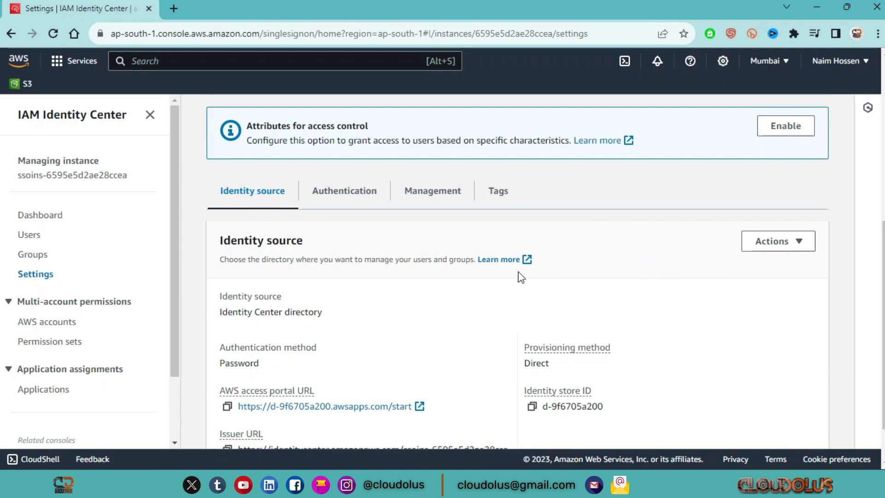
pyautogui.scroll(-1, 326, 274)
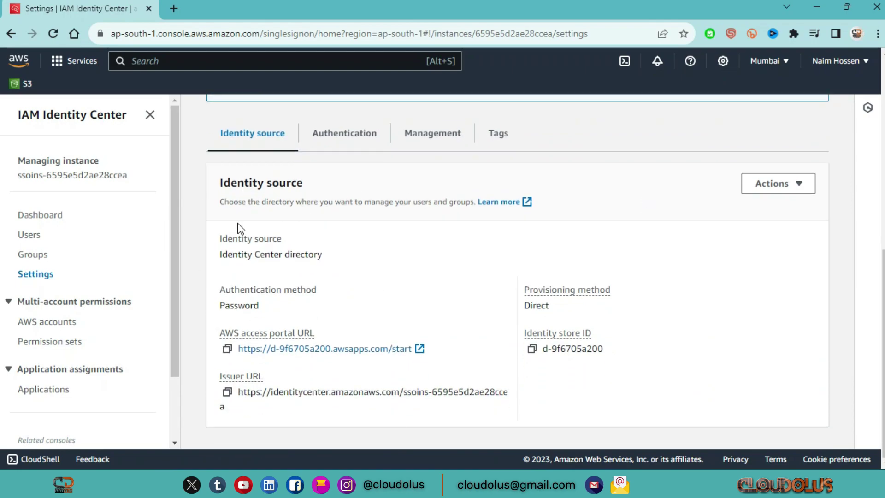
pyautogui.moveTo(336, 255); pyautogui.dragTo(213, 257)
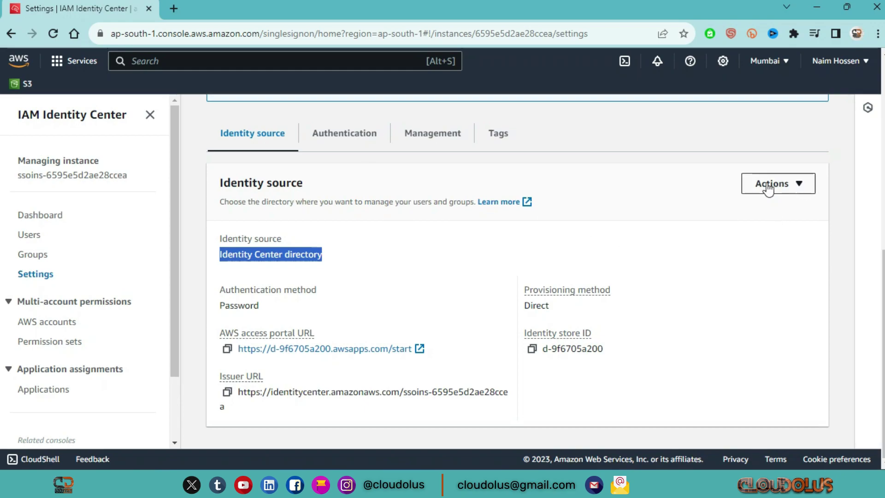
pyautogui.click(797, 188)
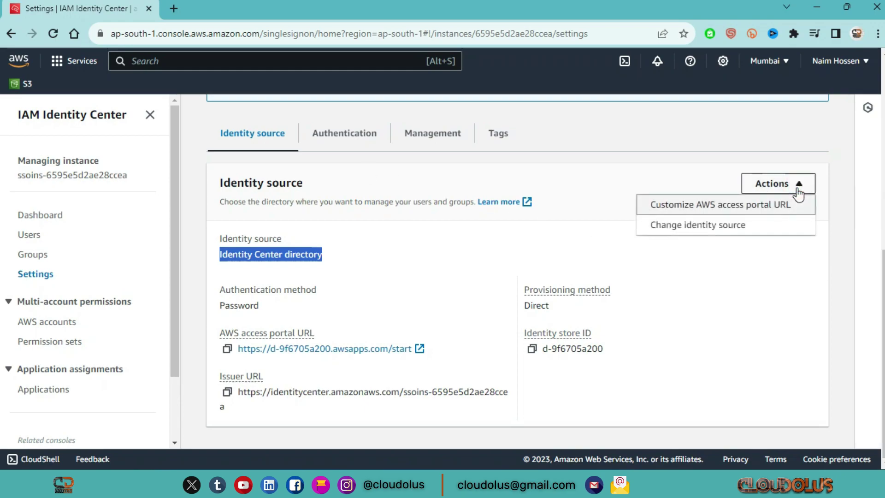
pyautogui.click(727, 226)
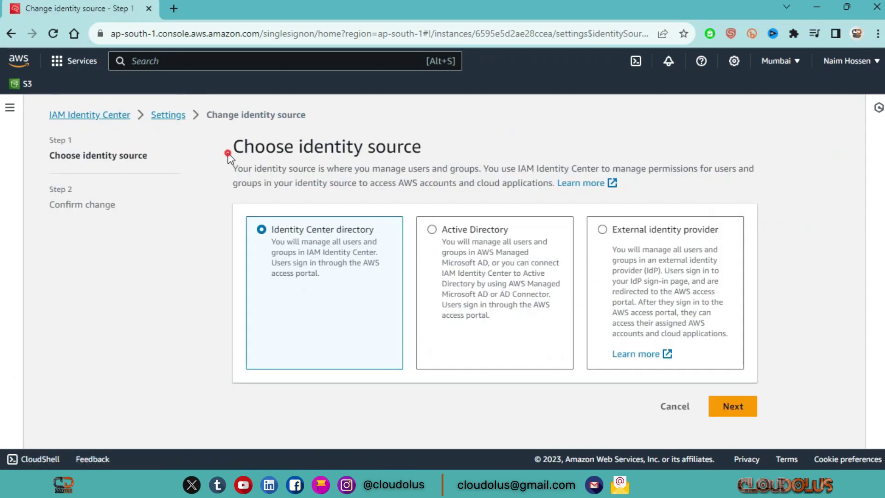
pyautogui.moveTo(225, 154); pyautogui.dragTo(436, 157)
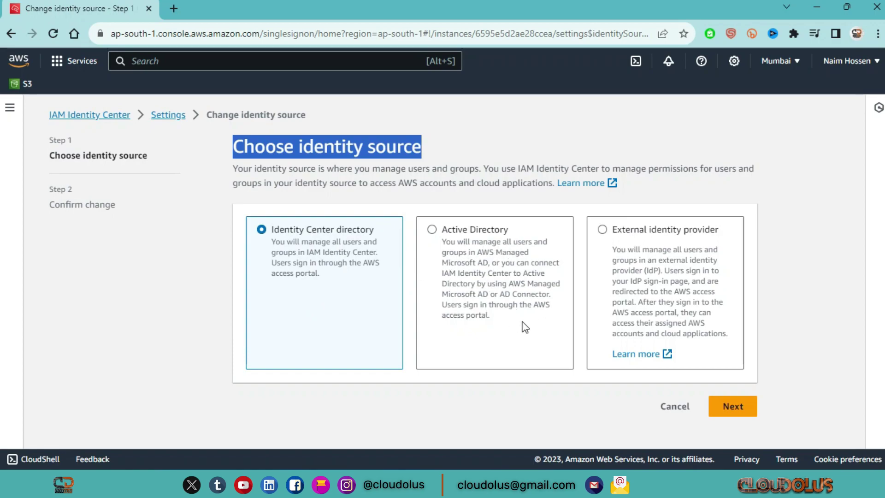
pyautogui.moveTo(503, 324); pyautogui.dragTo(449, 306)
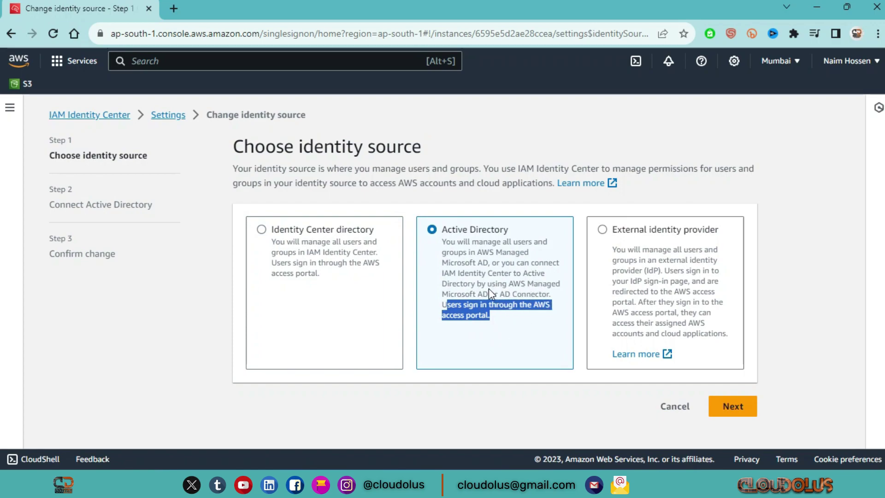
pyautogui.click(533, 326)
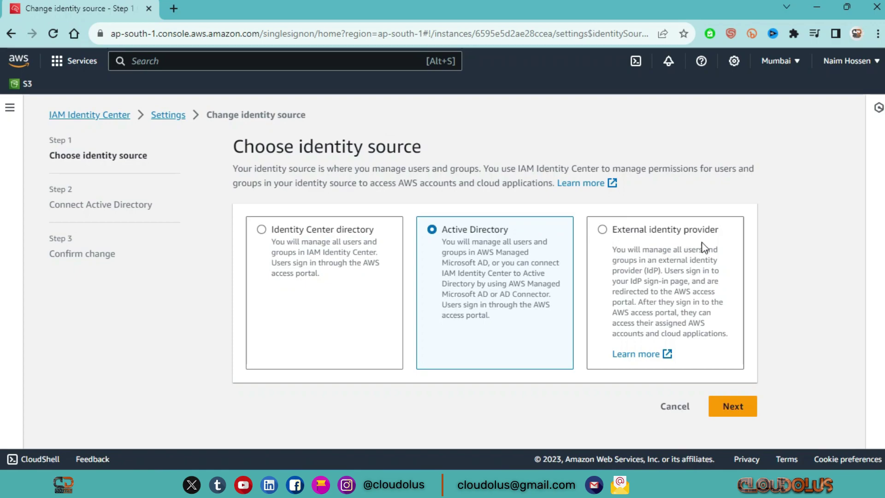
pyautogui.click(619, 240)
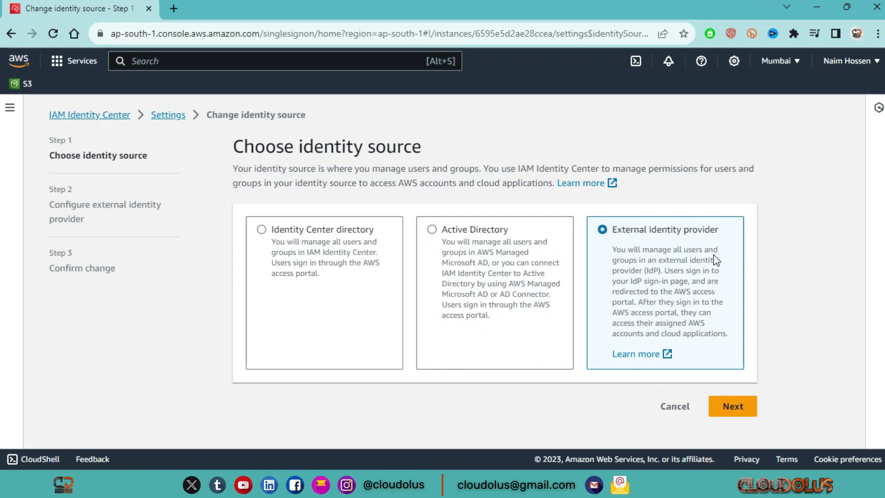
pyautogui.click(330, 254)
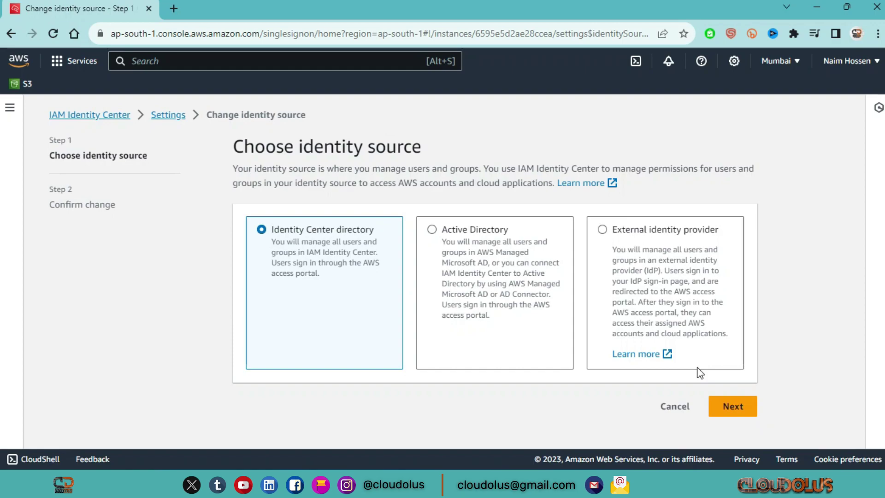
pyautogui.click(680, 415)
pyautogui.scroll(-6, 461, 350)
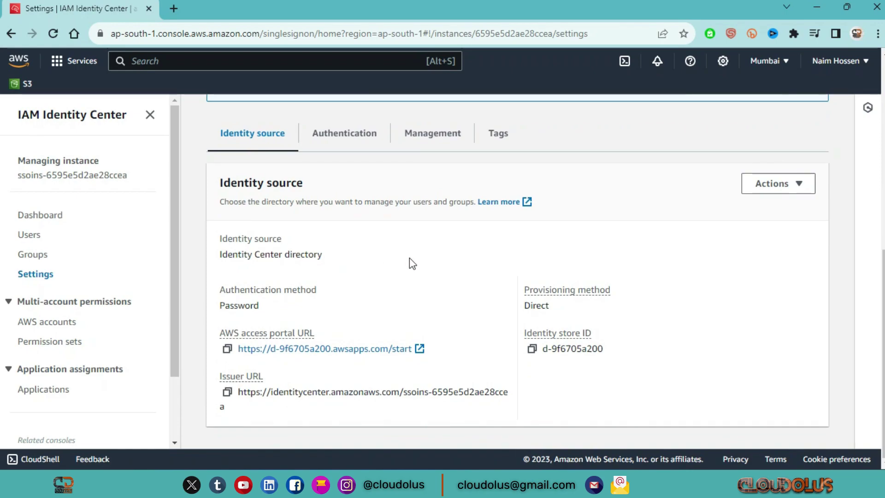
pyautogui.scroll(6, 435, 260)
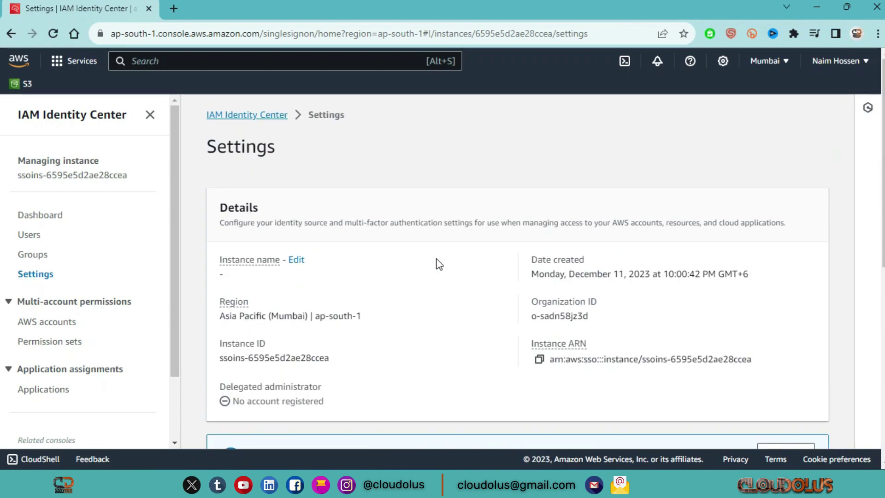
pyautogui.scroll(-6, 436, 259)
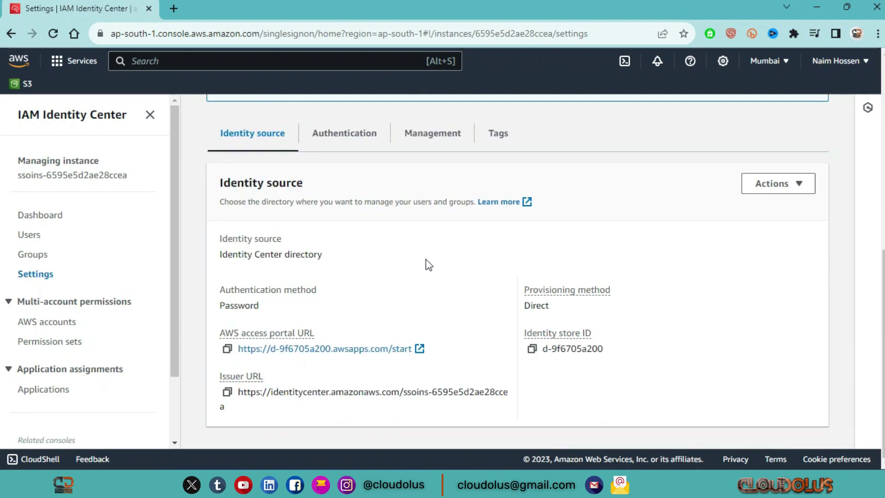
pyautogui.scroll(6, 428, 265)
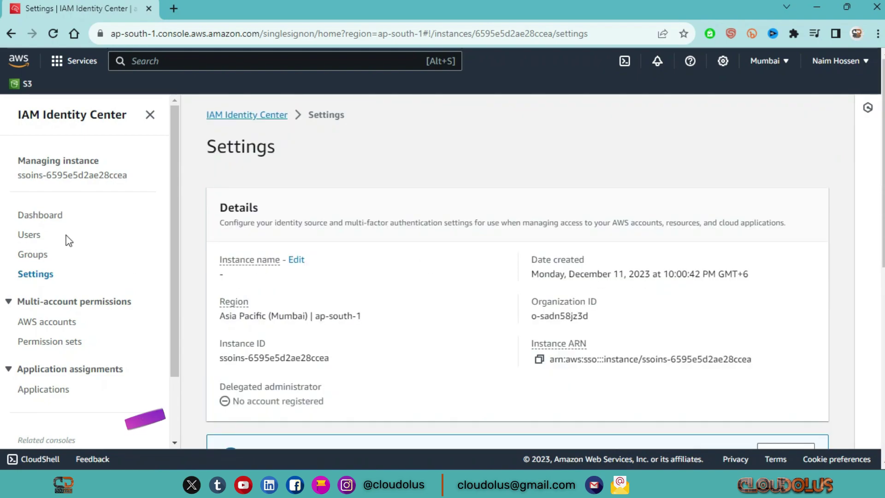
# - Go to the Users page, which lists no users yet
pyautogui.click(29, 236)
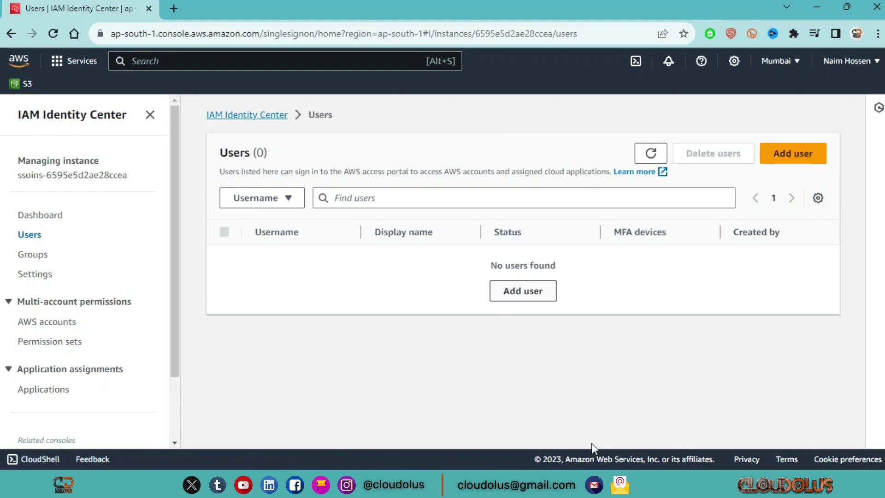
pyautogui.moveTo(592, 486)
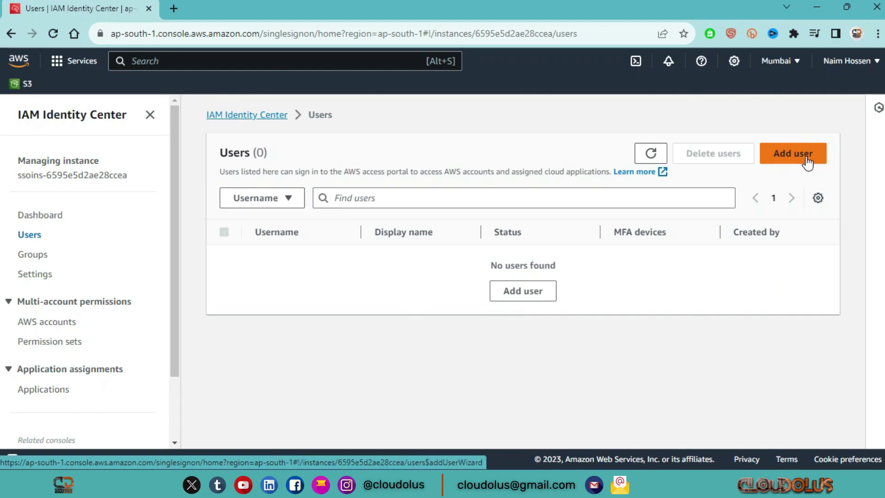
# - Begin a new user with its username and a generated one-time password
pyautogui.click(806, 162)
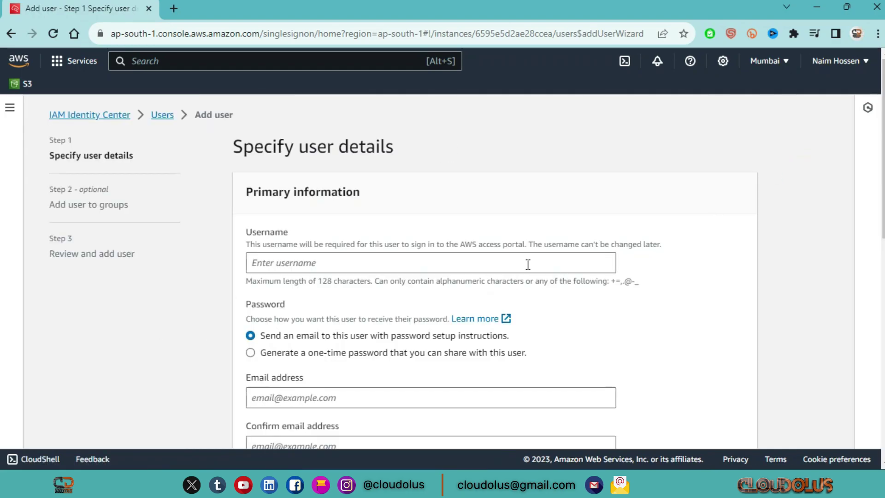
pyautogui.click(319, 265)
pyautogui.scroll(-2, 279, 278)
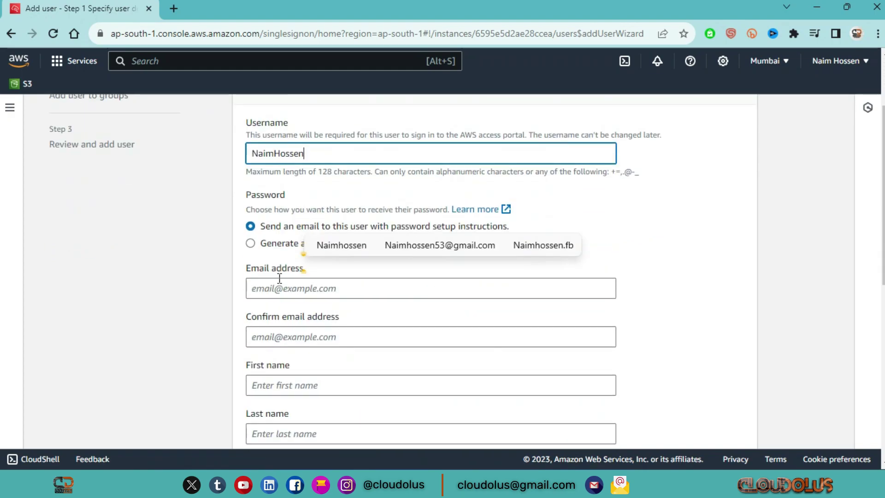
pyautogui.click(605, 228)
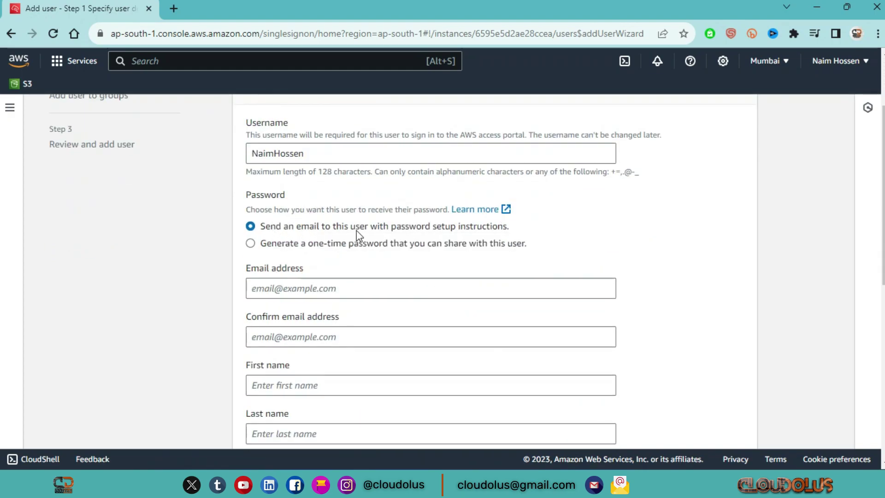
pyautogui.click(251, 244)
# - Paste the user's e-mail address into both the e-mail and confirmation fields
pyautogui.click(281, 289)
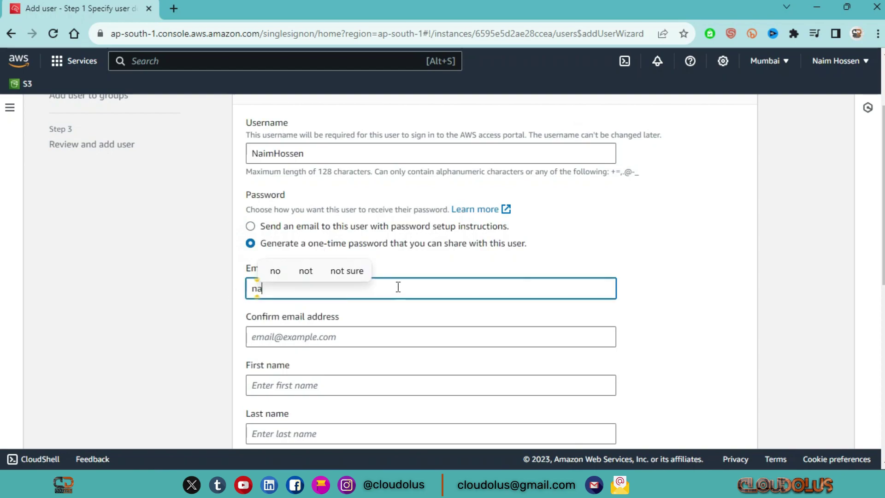
pyautogui.hotkey('ctrl', 'v')
pyautogui.click(326, 336)
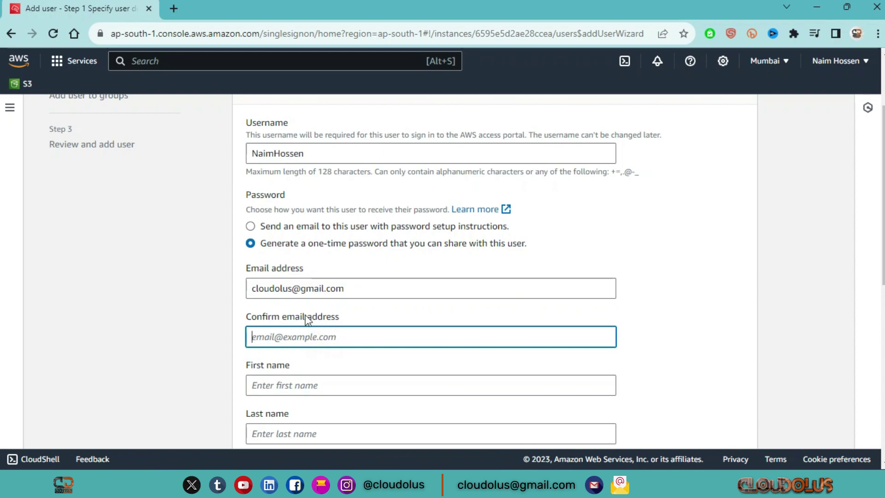
pyautogui.click(306, 289)
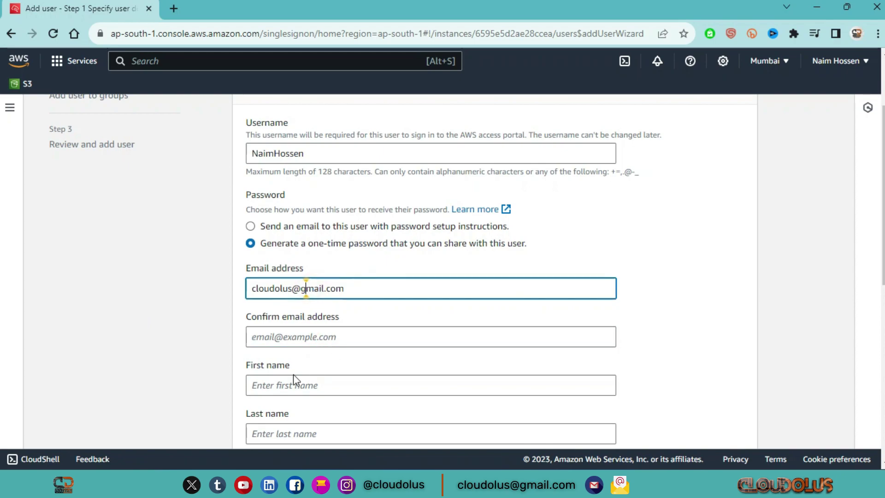
pyautogui.click(293, 340)
pyautogui.hotkey('ctrl', 'v')
pyautogui.scroll(-3, 294, 341)
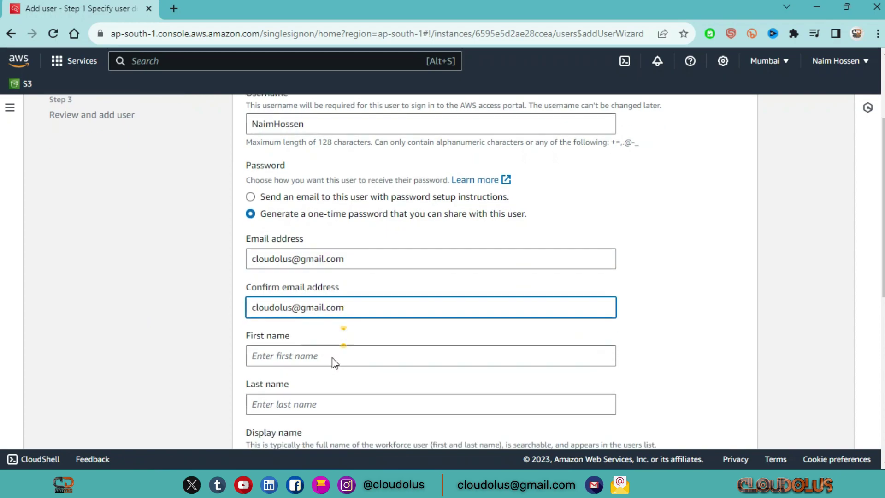
# - Fill in the user's first and last name and proceed to group assignment
pyautogui.click(318, 278)
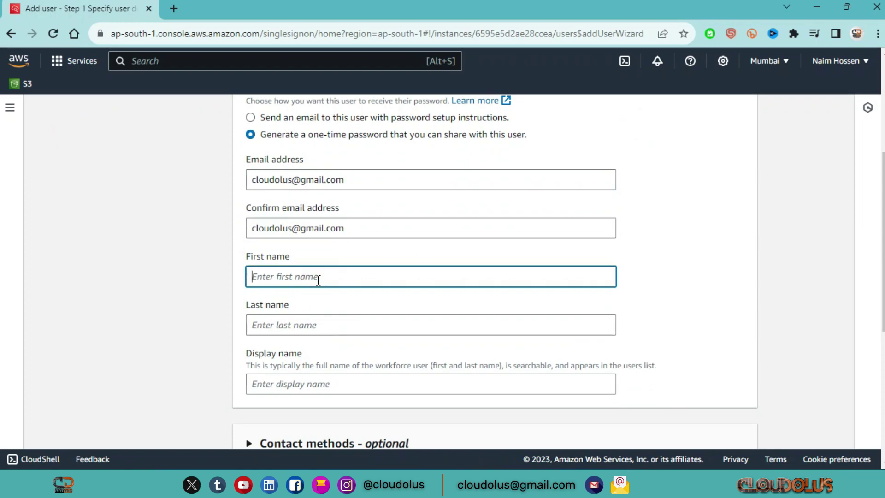
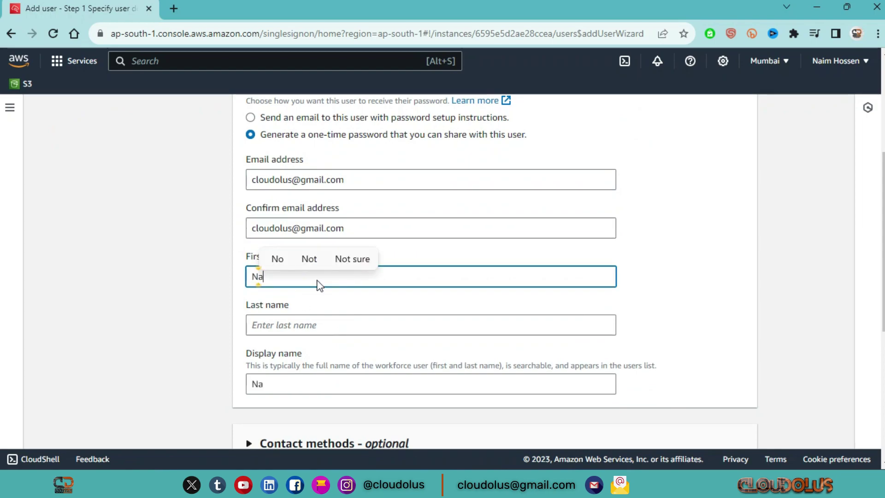
pyautogui.click(317, 325)
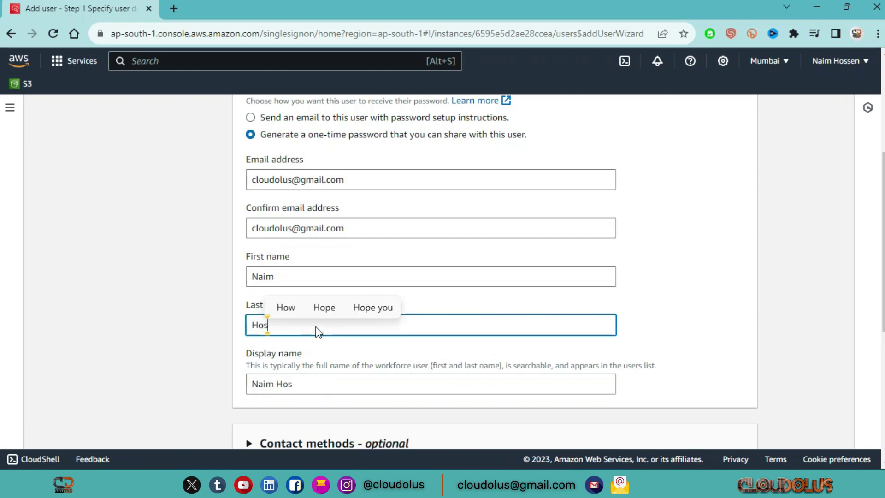
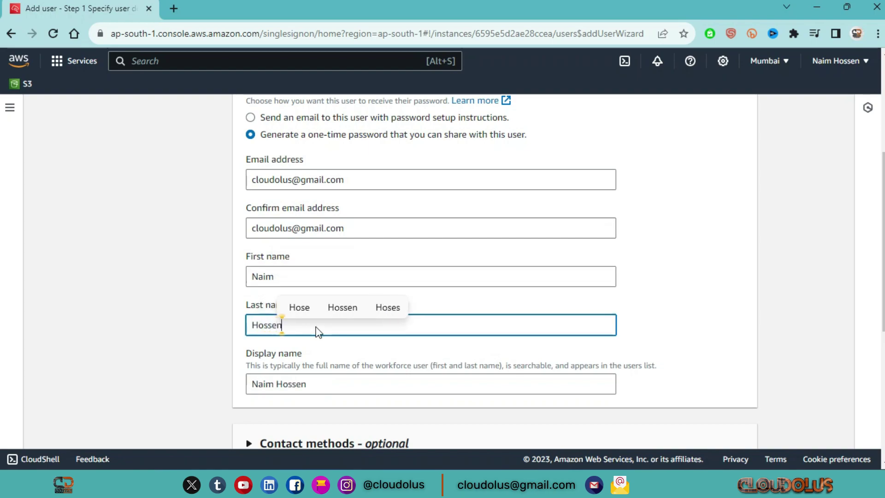
pyautogui.scroll(-3, 371, 365)
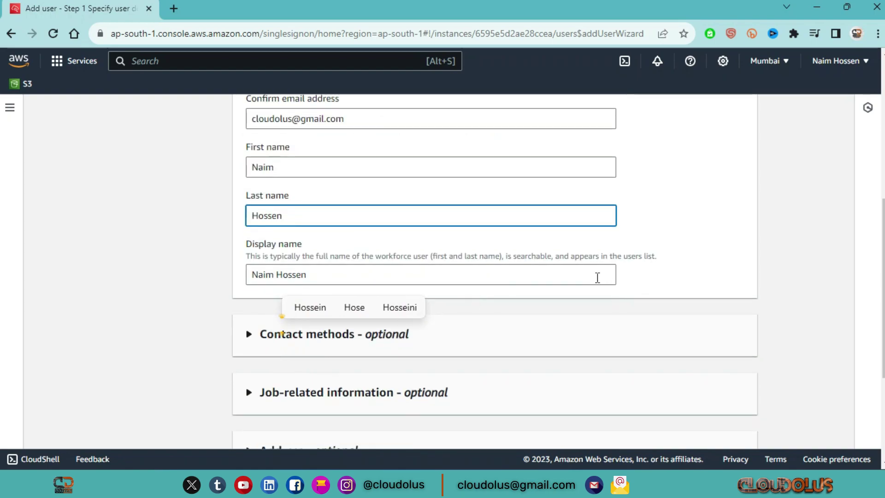
pyautogui.click(634, 280)
pyautogui.scroll(-1, 475, 305)
pyautogui.scroll(-2, 475, 305)
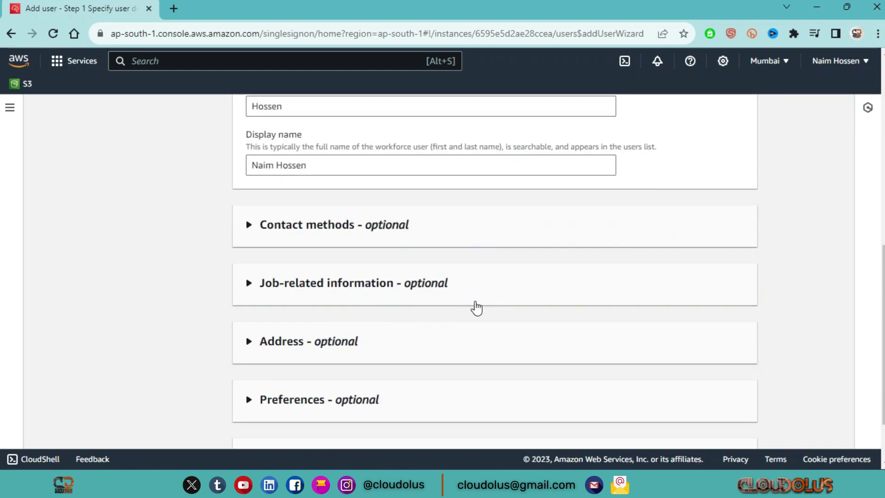
pyautogui.scroll(-2, 469, 303)
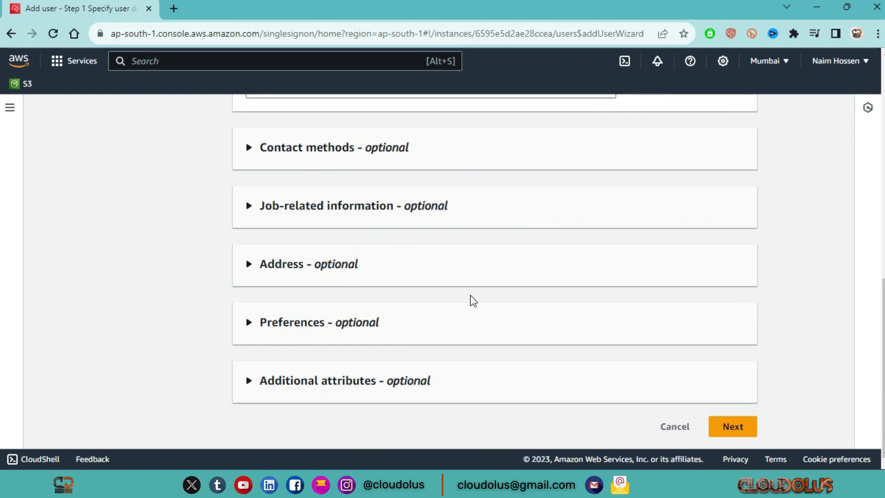
pyautogui.scroll(10, 545, 254)
pyautogui.scroll(-10, 535, 257)
pyautogui.click(723, 419)
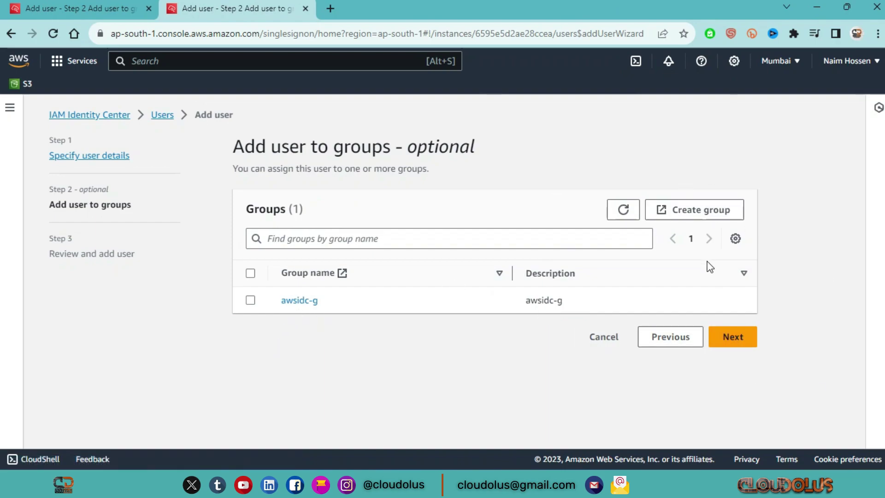
# - Skip group assignment, review the new user's details and add the user
pyautogui.click(744, 336)
pyautogui.scroll(-3, 532, 287)
pyautogui.scroll(3, 532, 286)
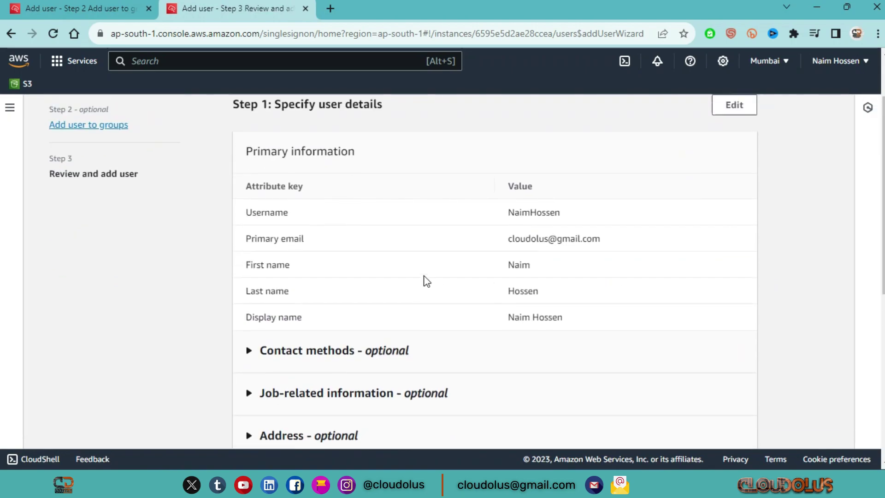
pyautogui.scroll(-5, 570, 270)
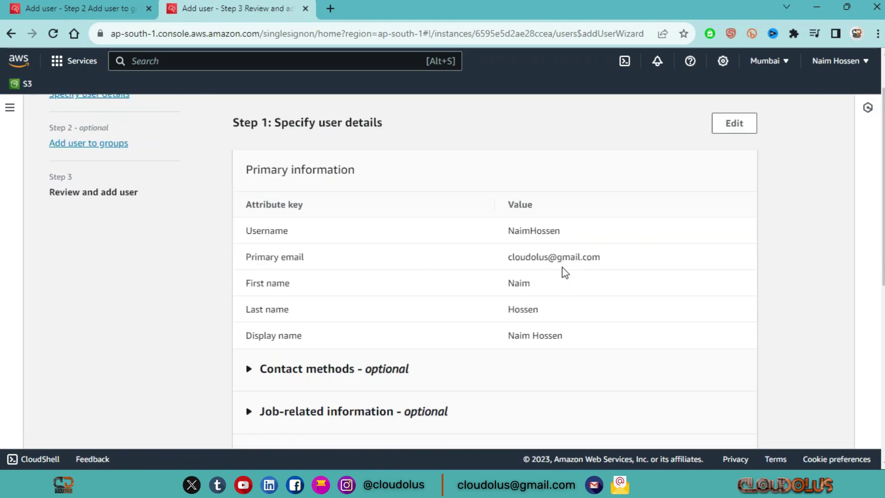
pyautogui.scroll(4, 550, 275)
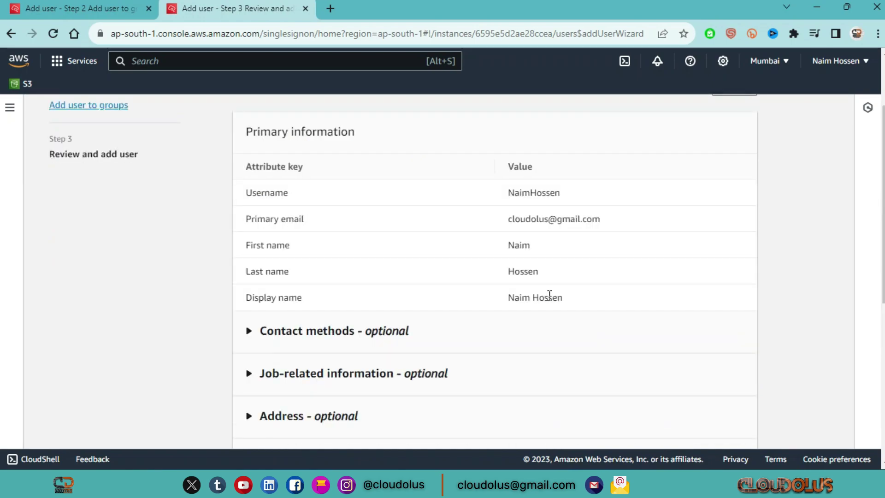
pyautogui.scroll(-5, 550, 295)
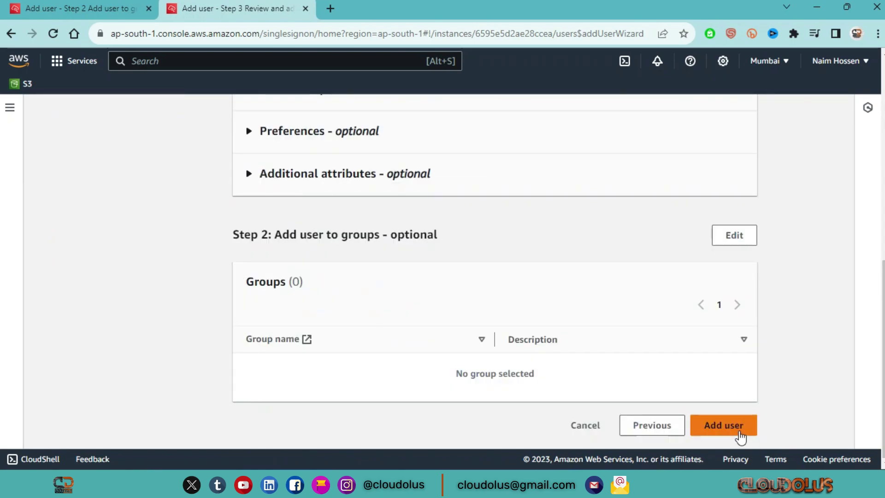
pyautogui.click(724, 425)
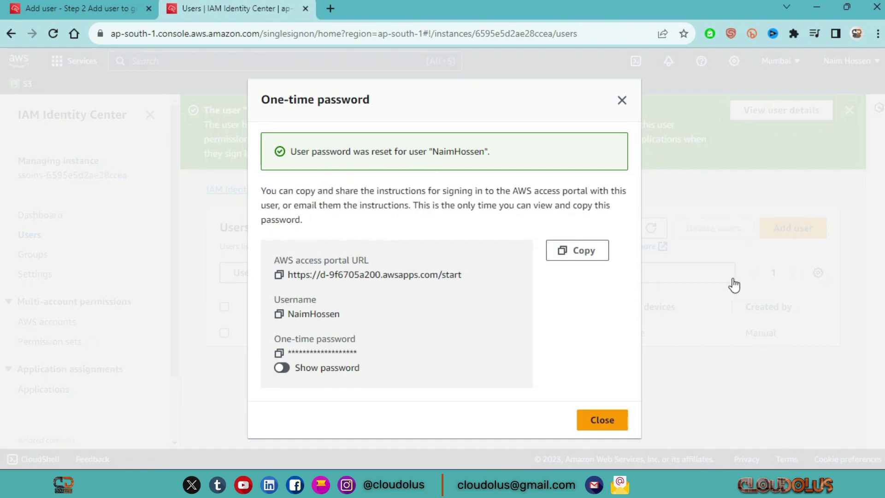
# - Copy the one-time password sign-in instructions into a Notepad note, then close the dialog
pyautogui.click(581, 250)
pyautogui.hotkey('alt', 'Tab')
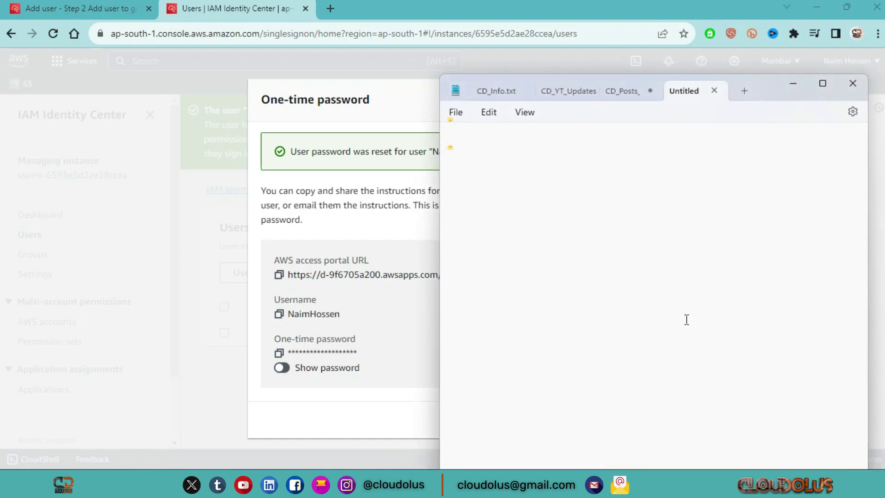
pyautogui.hotkey('ctrl', 'v')
pyautogui.click(792, 83)
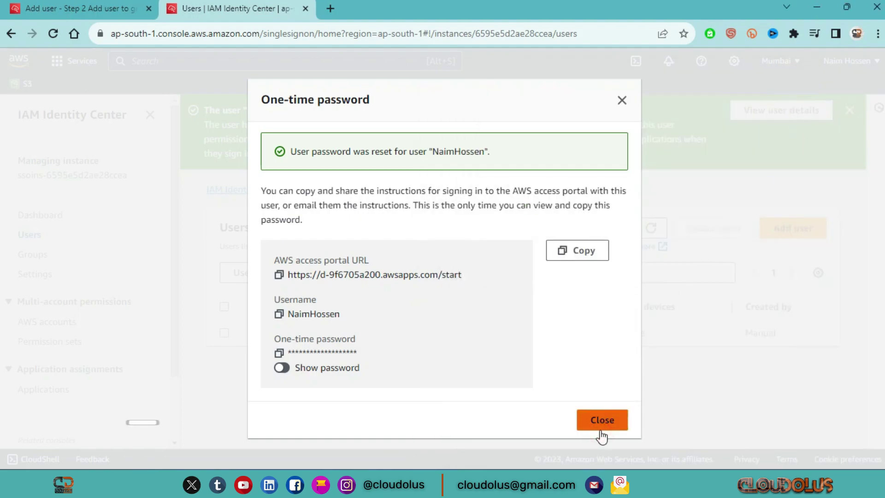
pyautogui.click(601, 420)
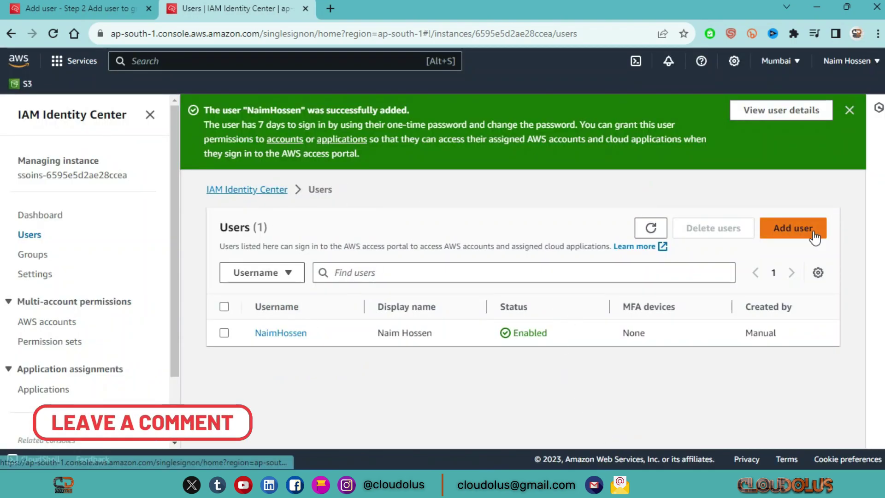
# - Send an email verification link to the new user from their user details page
pyautogui.click(808, 114)
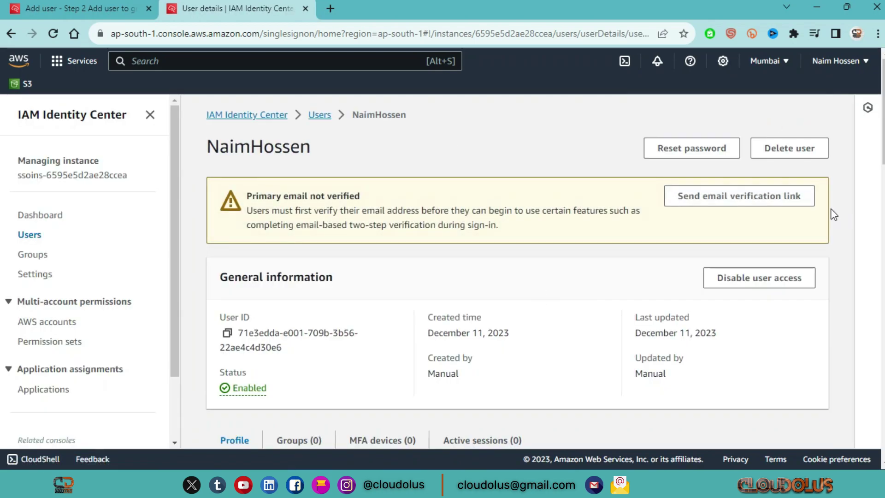
pyautogui.scroll(-2, 579, 212)
pyautogui.scroll(2, 583, 208)
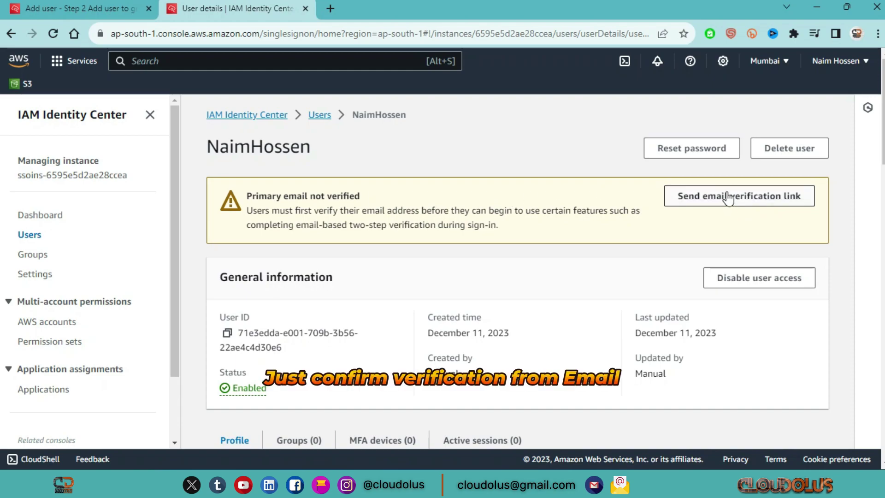
pyautogui.click(724, 203)
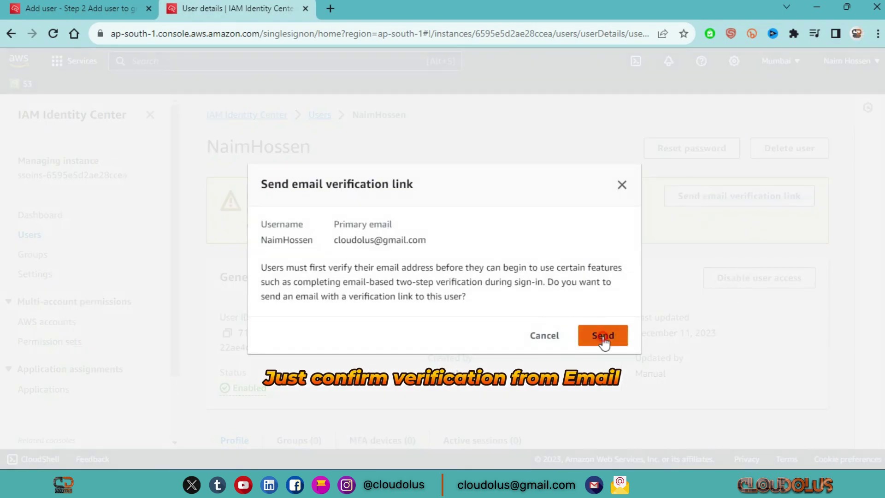
pyautogui.click(604, 336)
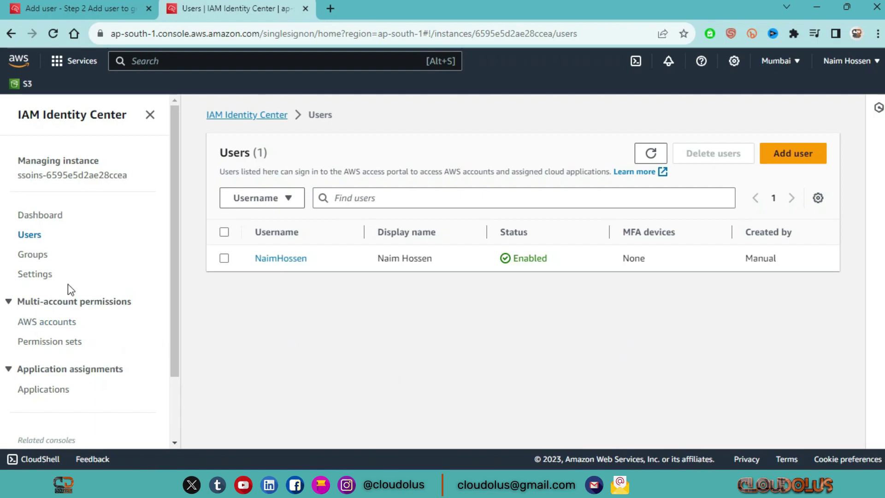
# - Create a predefined permission set based on the PowerUserAccess AWS managed policy
pyautogui.click(48, 350)
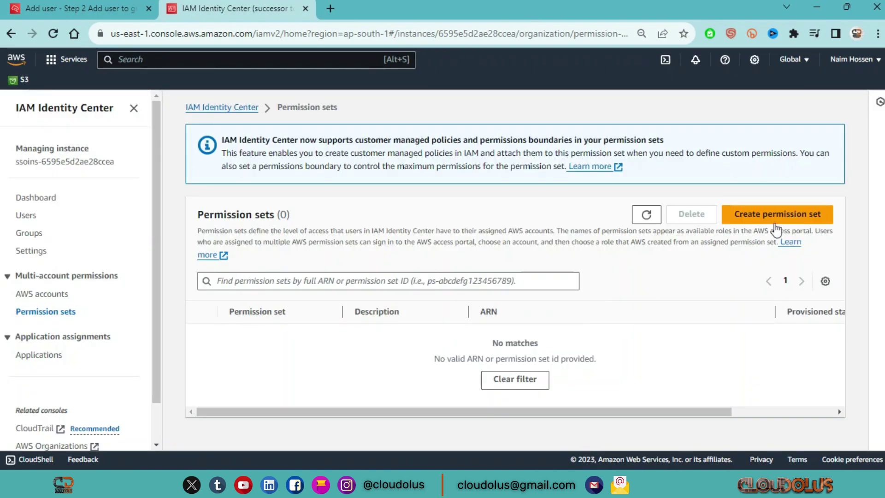
pyautogui.click(773, 214)
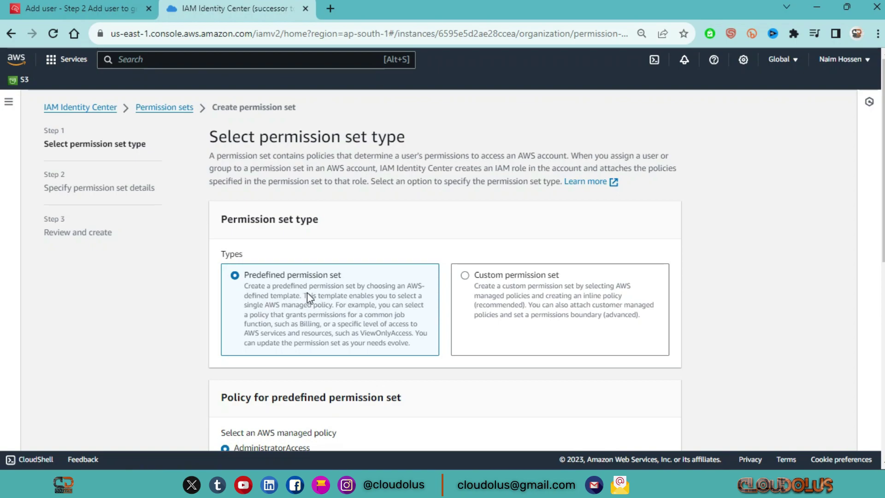
pyautogui.scroll(-5, 303, 310)
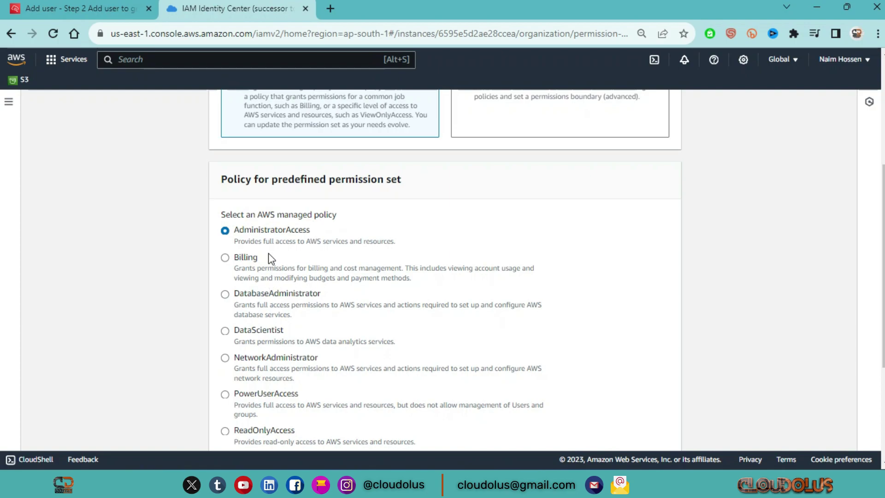
pyautogui.scroll(-2, 289, 265)
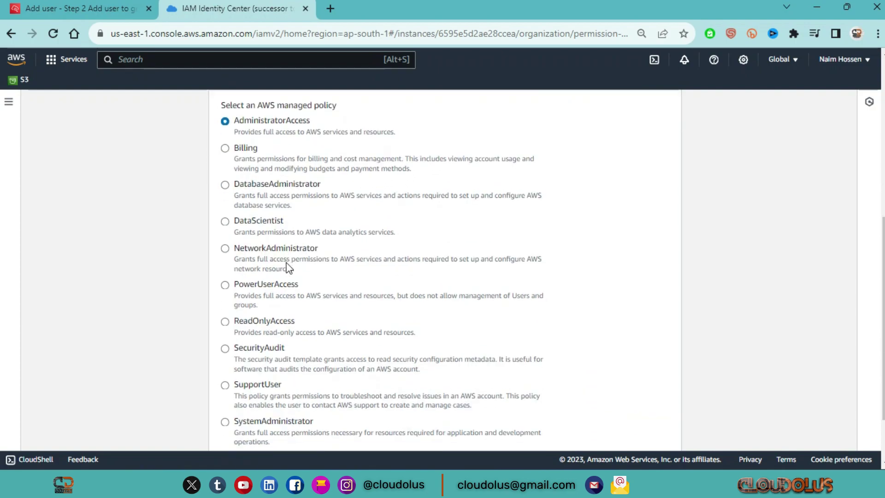
pyautogui.scroll(-2, 281, 262)
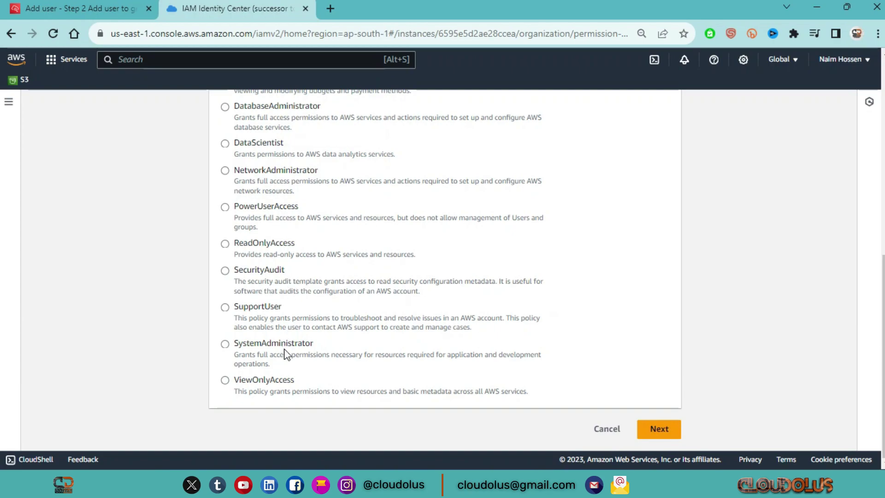
pyautogui.scroll(3, 291, 365)
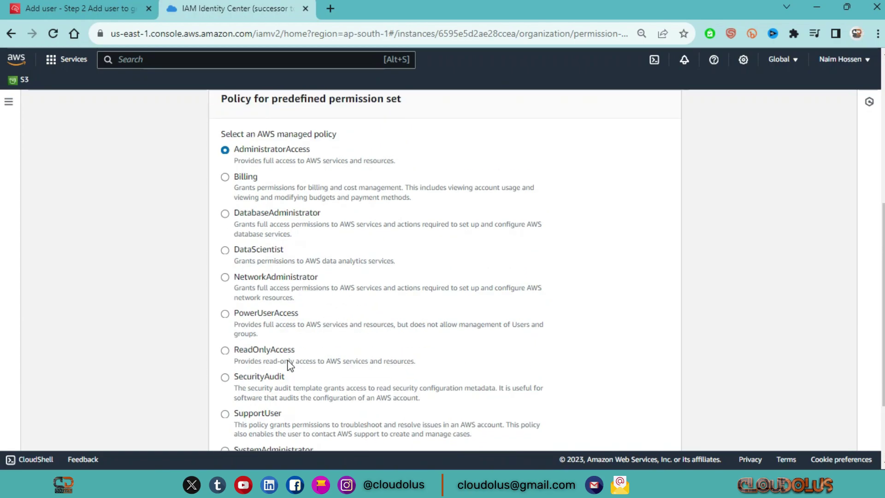
pyautogui.click(225, 317)
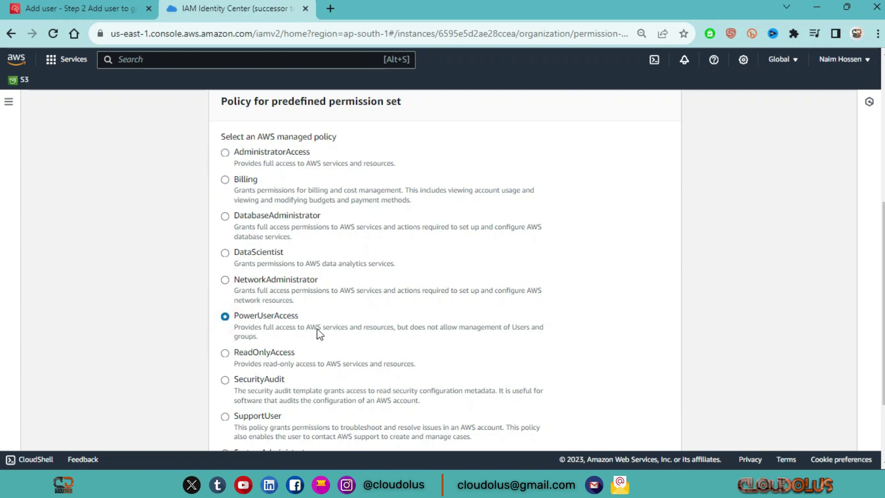
pyautogui.scroll(-3, 313, 328)
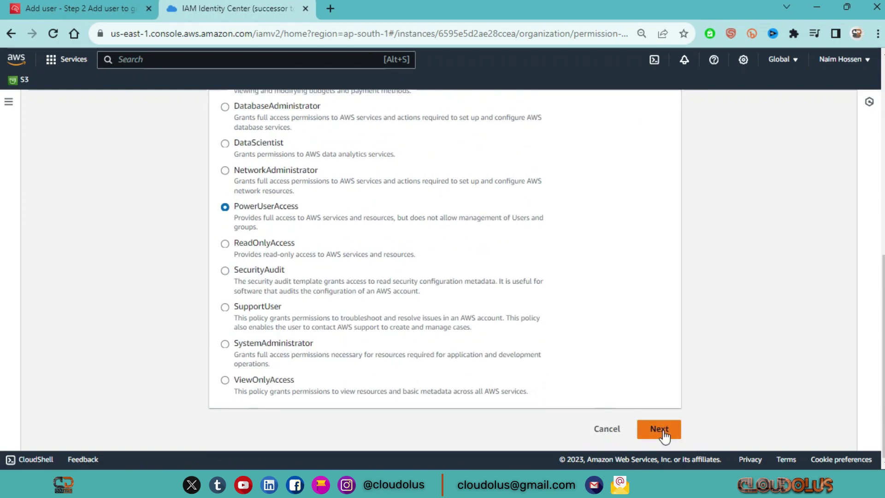
pyautogui.click(660, 429)
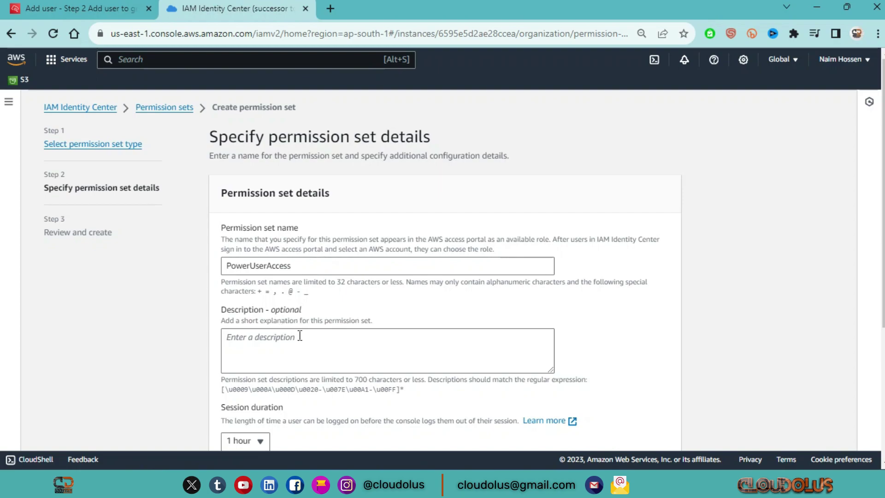
# - Set the permission set description to PowerUserAccess, keeping a 1 hour session duration
pyautogui.scroll(-2, 257, 263)
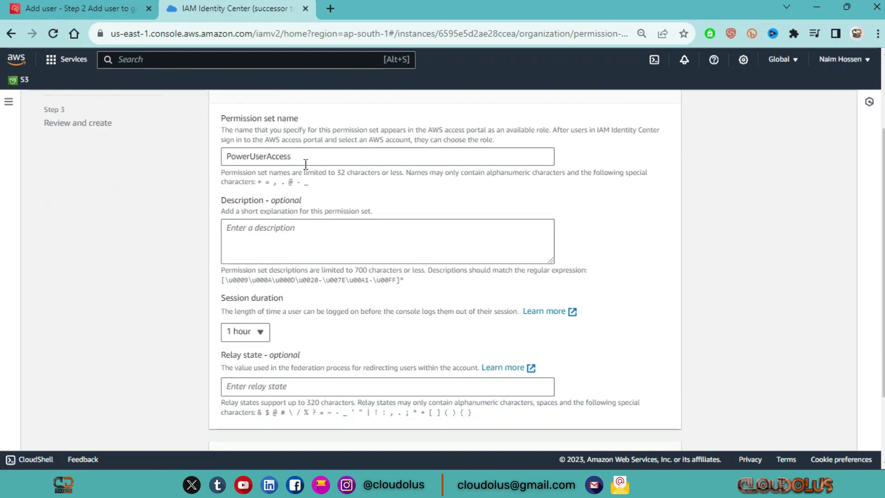
pyautogui.moveTo(296, 162); pyautogui.dragTo(210, 157)
pyautogui.hotkey('ctrl', 'c')
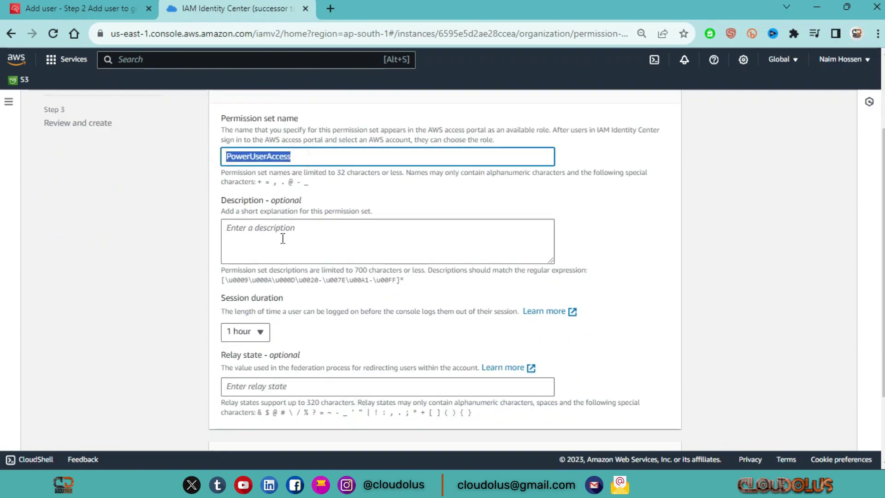
pyautogui.click(285, 233)
pyautogui.hotkey('ctrl', 'v')
pyautogui.scroll(-2, 291, 254)
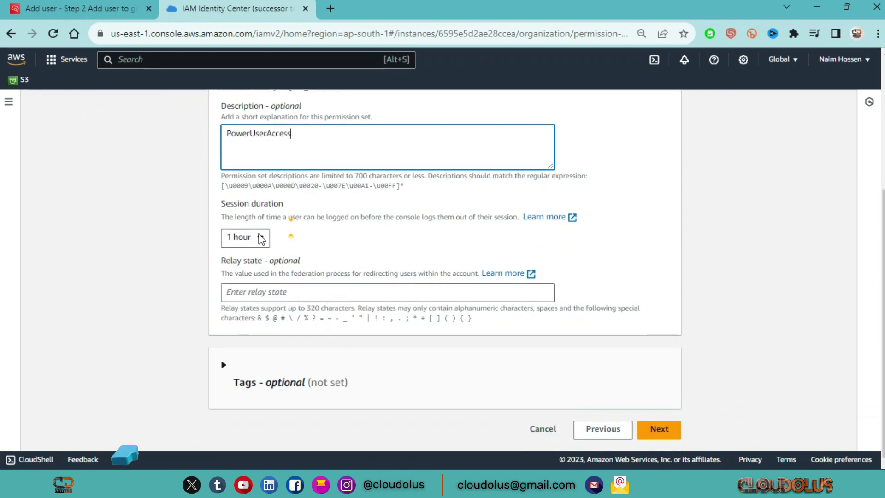
pyautogui.click(260, 238)
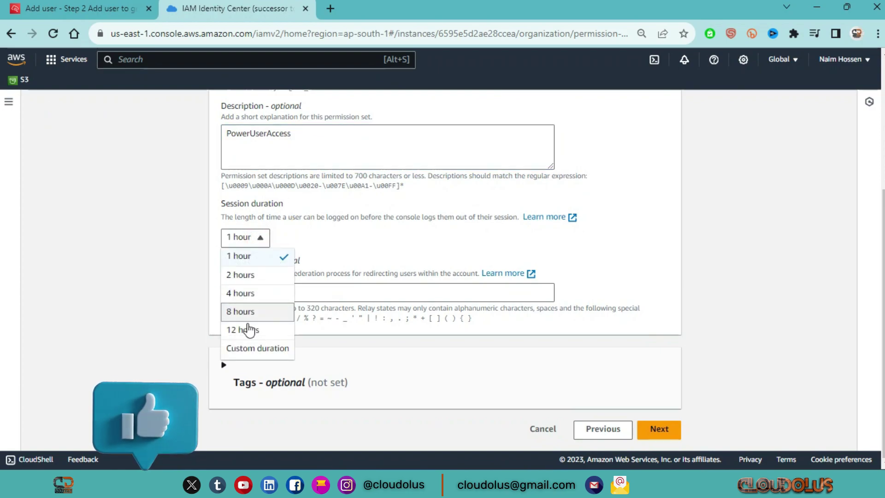
pyautogui.click(260, 237)
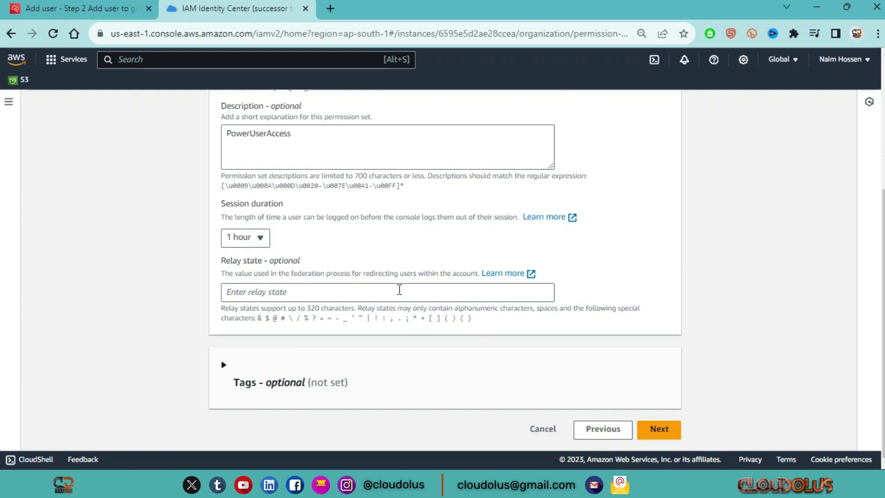
# - Review the PowerUserAccess permission set details and create it
pyautogui.click(660, 430)
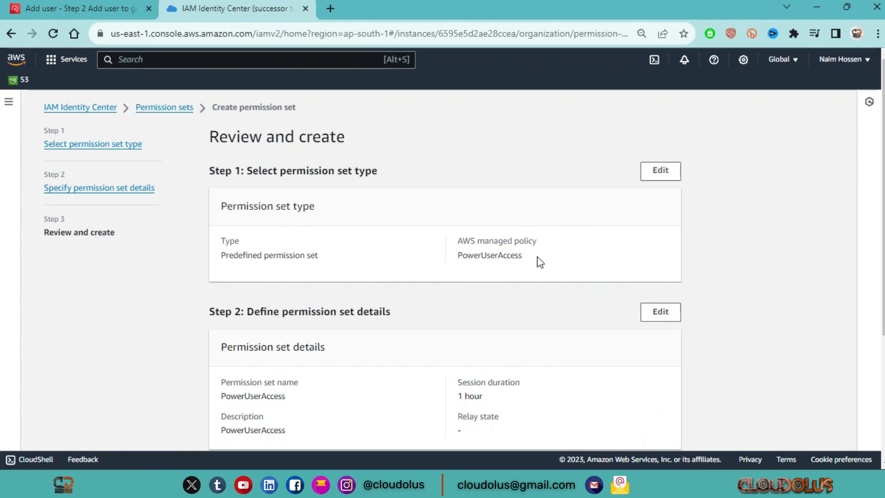
pyautogui.scroll(-2, 430, 275)
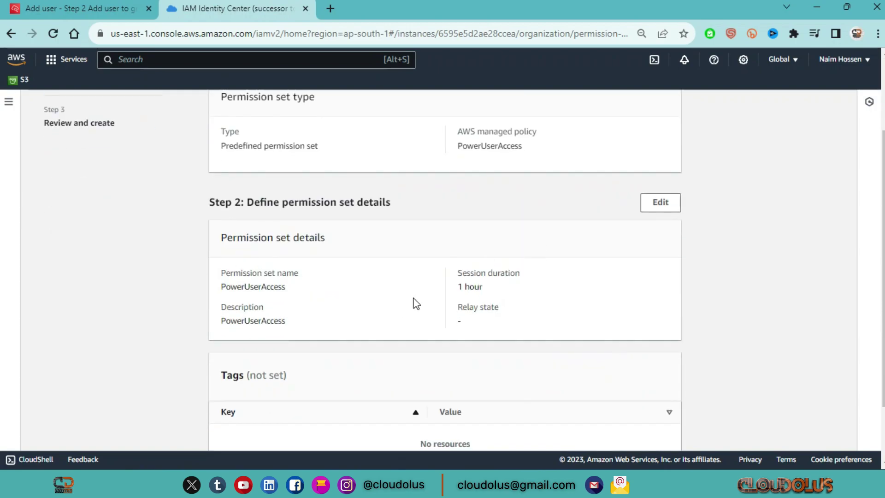
pyautogui.scroll(-2, 527, 284)
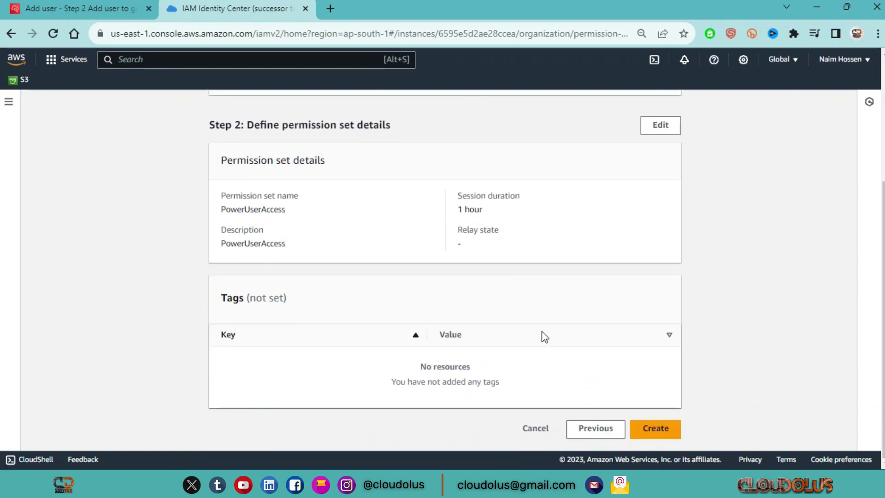
pyautogui.click(667, 434)
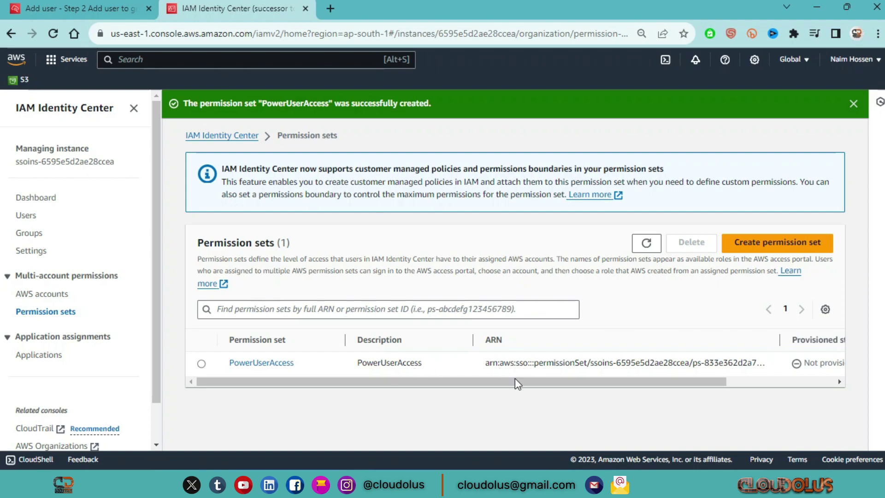
pyautogui.moveTo(517, 382); pyautogui.dragTo(650, 396)
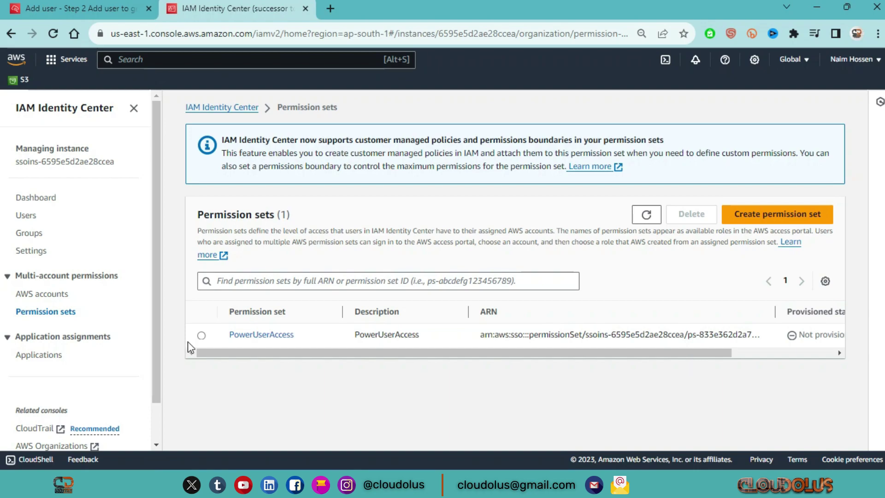
pyautogui.click(29, 296)
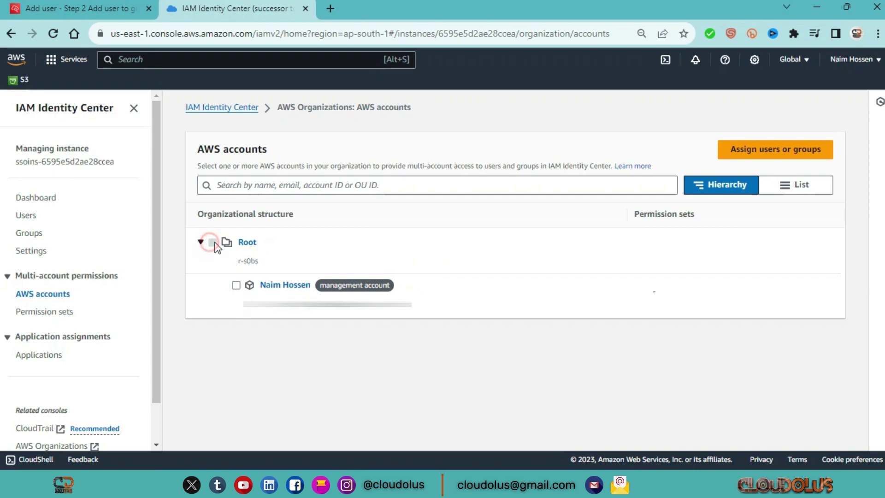
# - Select the management account on AWS accounts and launch Assign users or groups
pyautogui.click(236, 285)
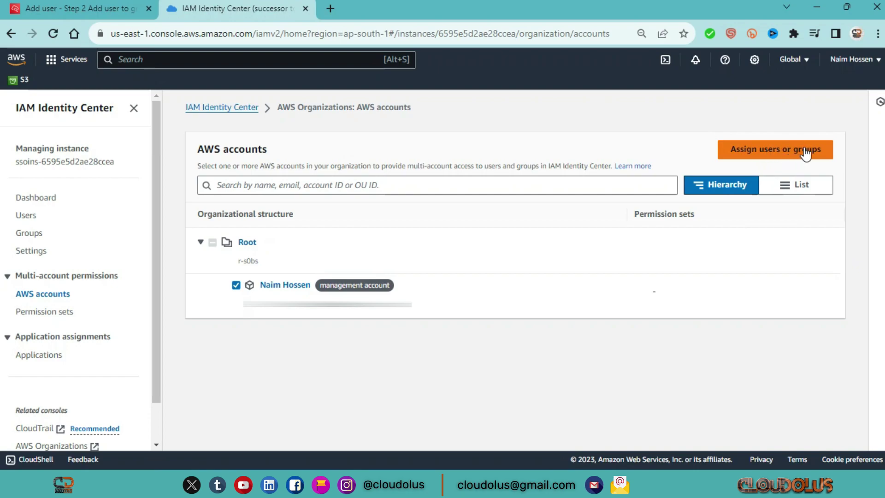
pyautogui.click(791, 149)
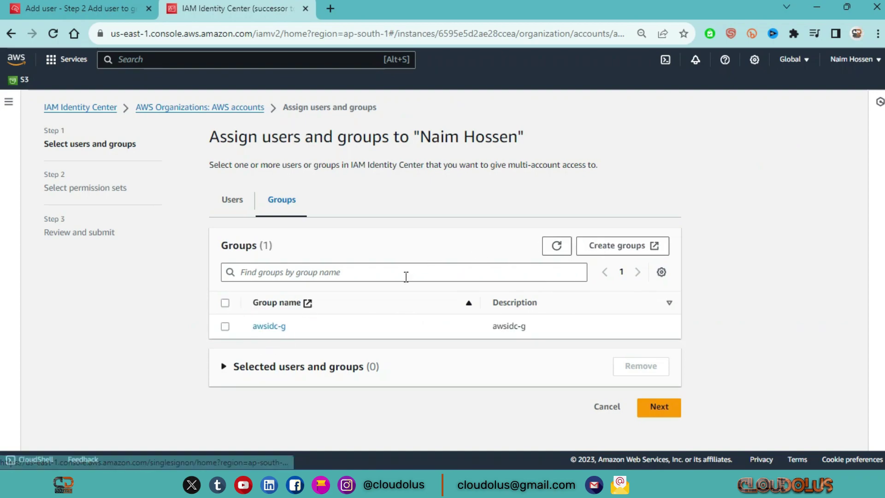
# - Assign the new user to the management account with the PowerUserAccess permission set
pyautogui.click(232, 202)
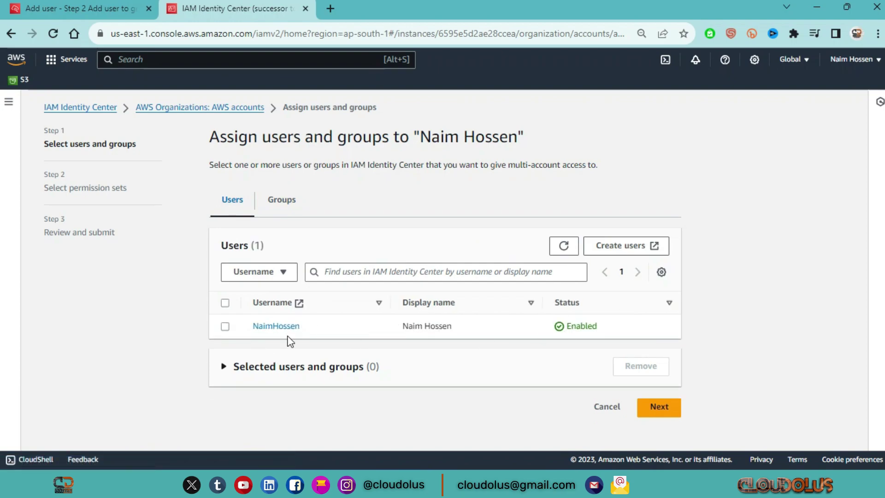
pyautogui.click(225, 326)
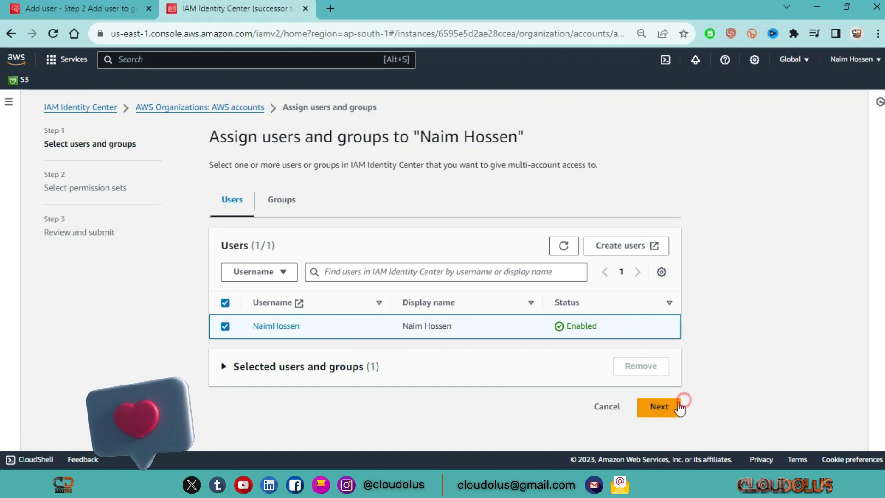
pyautogui.click(667, 409)
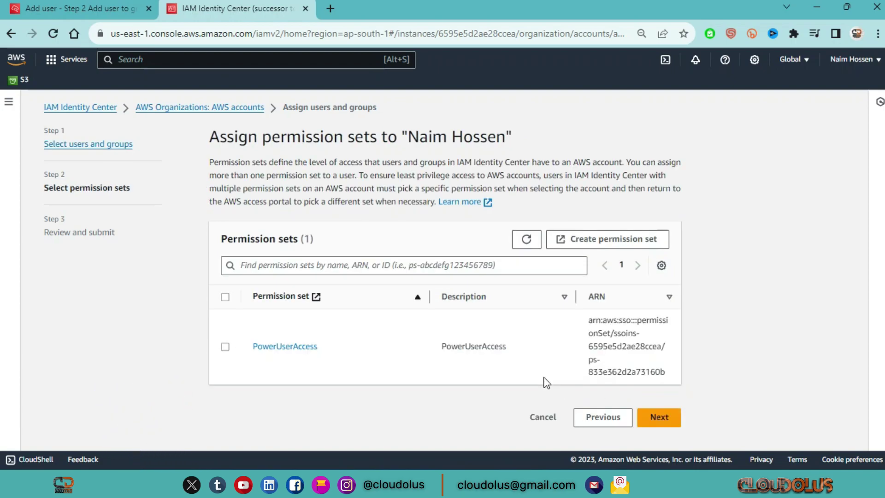
pyautogui.click(225, 347)
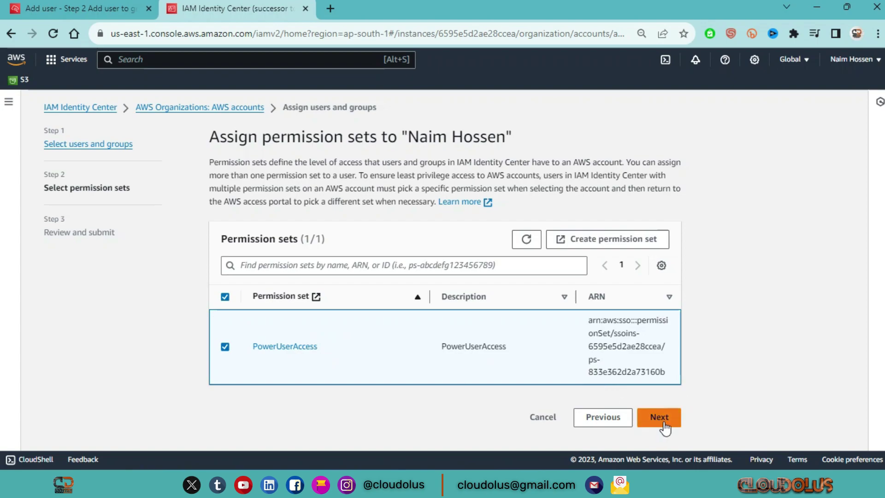
pyautogui.click(659, 416)
pyautogui.scroll(-1, 402, 350)
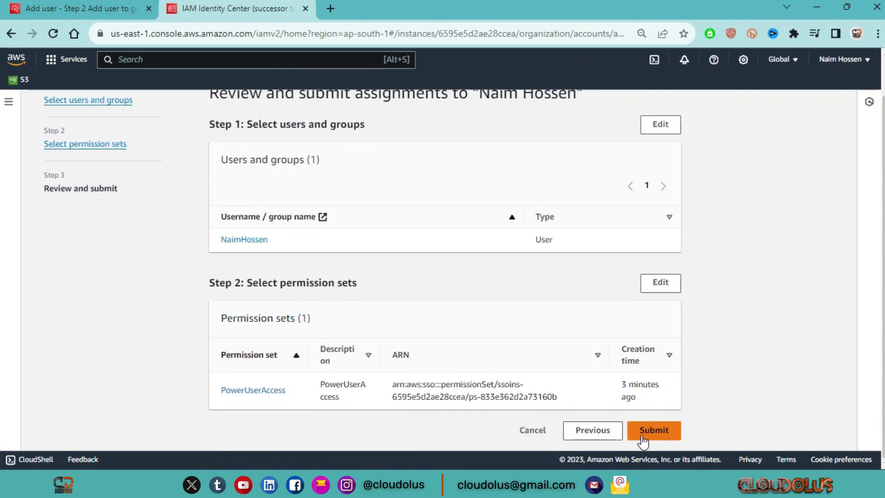
pyautogui.click(644, 436)
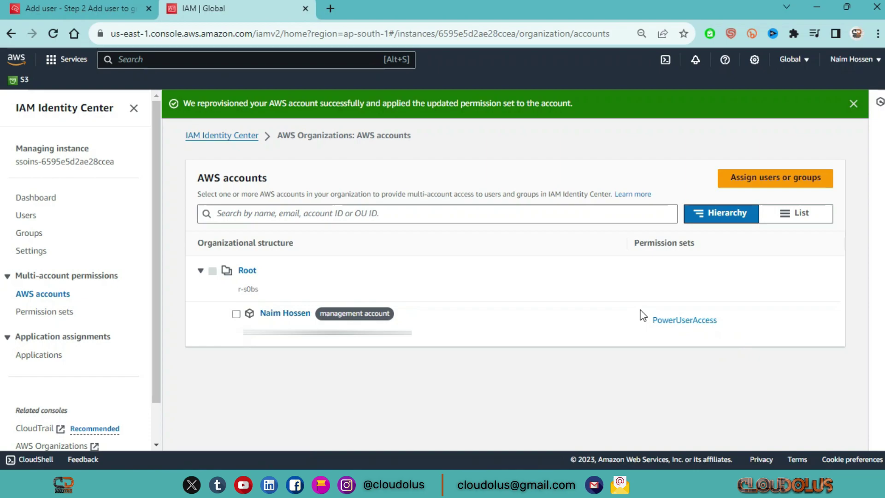
pyautogui.moveTo(655, 325); pyautogui.dragTo(729, 330)
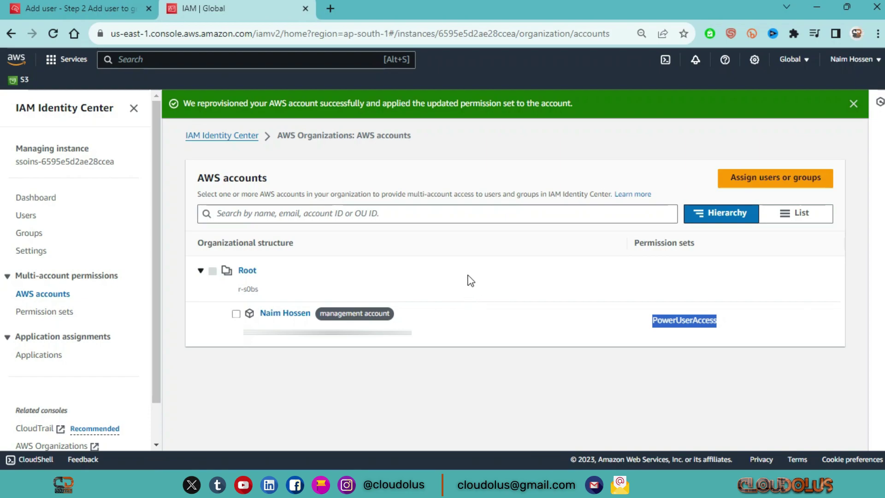
pyautogui.click(773, 271)
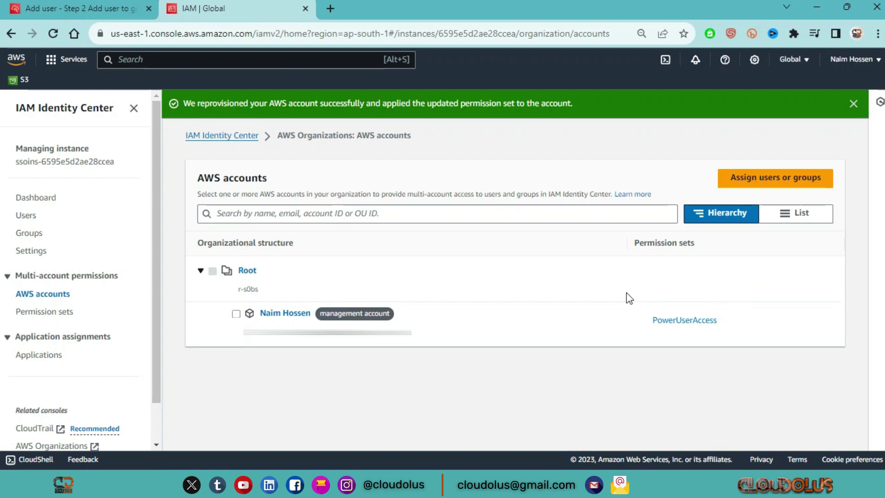
pyautogui.click(44, 199)
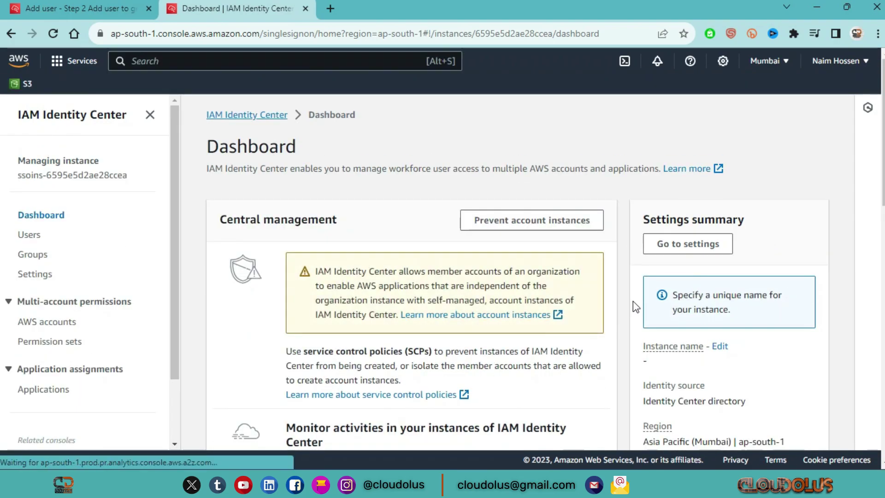
# - Open the AWS access portal URL from the Dashboard's Settings summary in a new tab
pyautogui.scroll(-3, 632, 301)
pyautogui.scroll(-2, 735, 302)
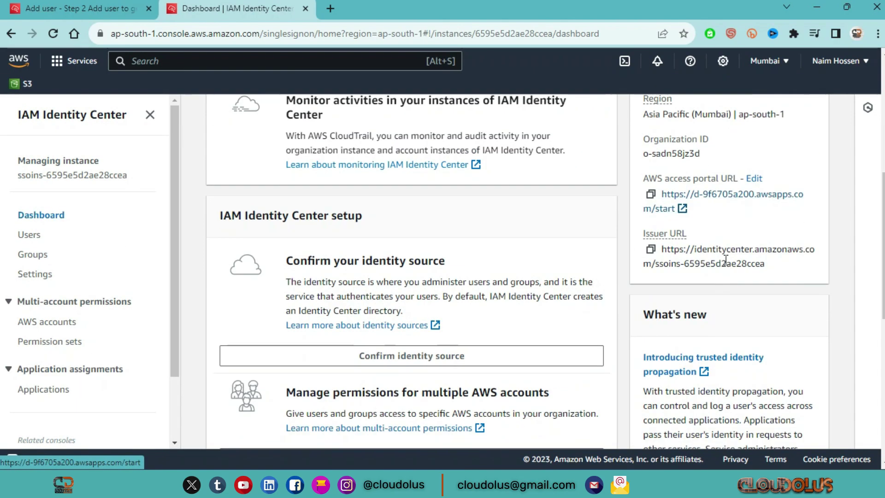
pyautogui.click(686, 202)
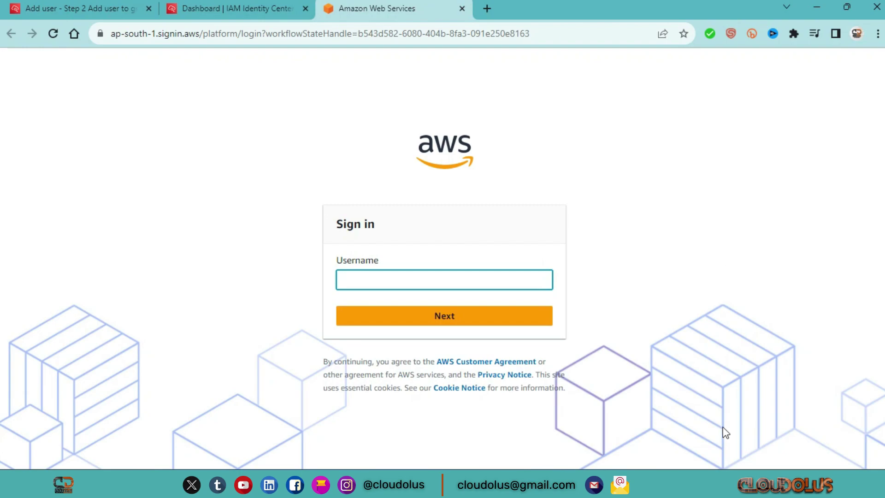
# - Copy the new user's username from the notes into the portal sign-in and continue
pyautogui.moveTo(620, 484)
pyautogui.click(631, 411)
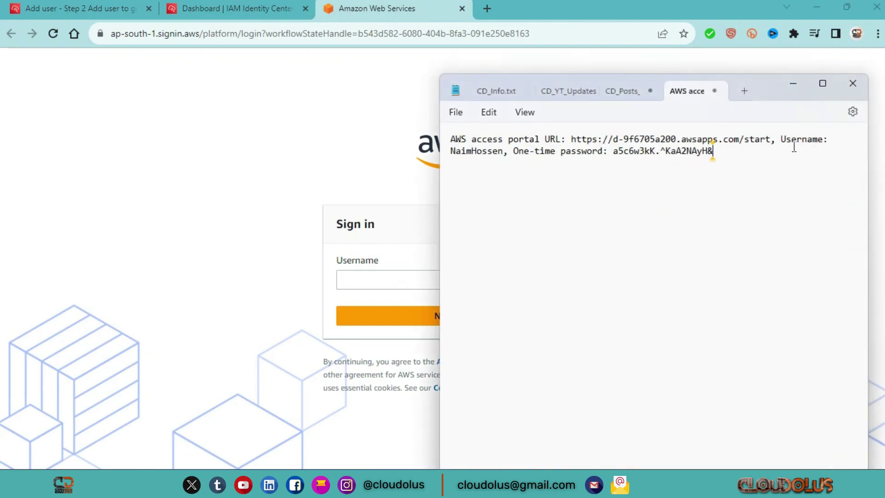
pyautogui.moveTo(556, 151); pyautogui.dragTo(502, 152)
pyautogui.hotkey('ctrl', 'c')
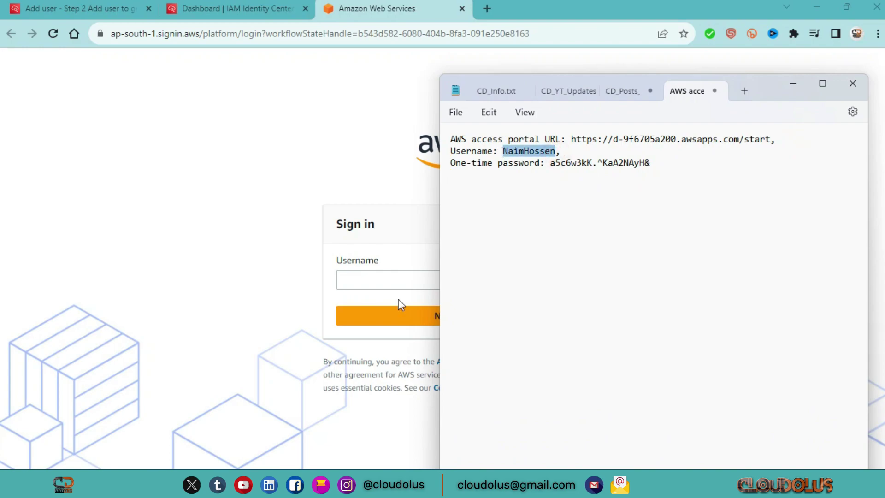
pyautogui.click(400, 279)
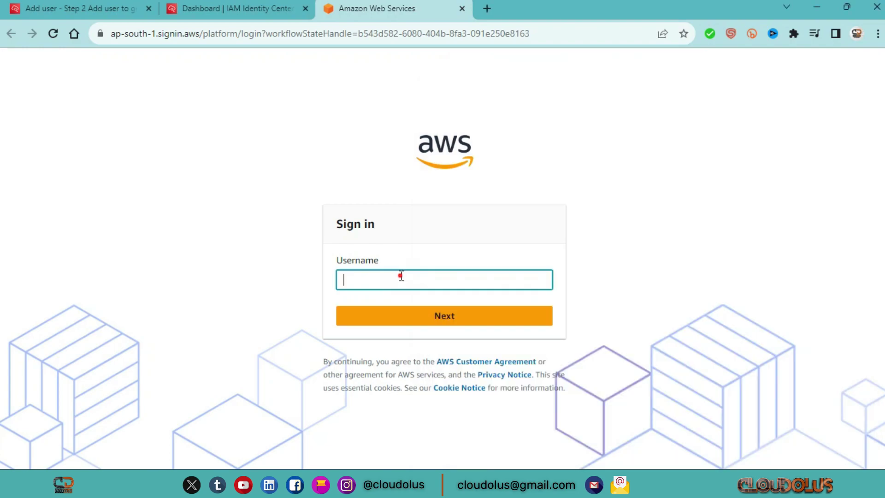
pyautogui.hotkey('ctrl', 'v')
pyautogui.click(462, 319)
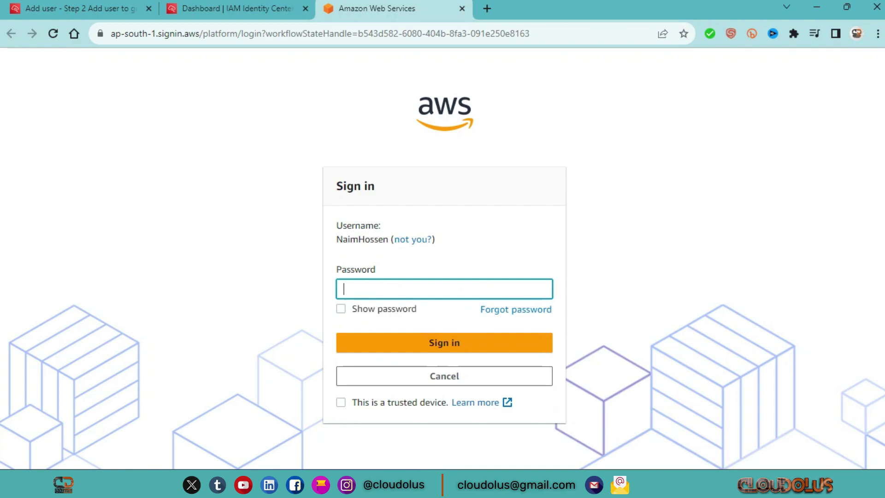
# - Copy the saved one-time password from the notes into the password field
pyautogui.hotkey('alt', 'Tab')
pyautogui.moveTo(651, 163); pyautogui.dragTo(550, 165)
pyautogui.click(400, 289)
pyautogui.hotkey('ctrl', 'v')
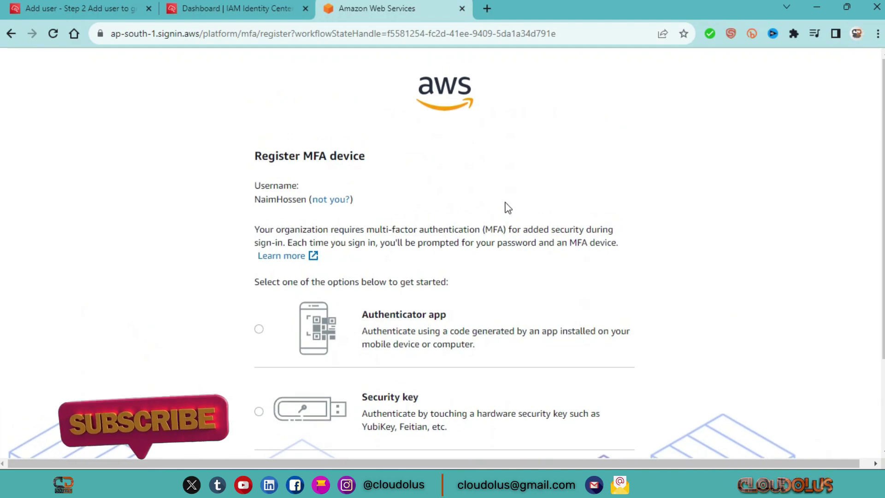
# - Choose Authenticator app as the MFA device type and proceed to its setup
pyautogui.scroll(-2, 677, 196)
pyautogui.scroll(3, 515, 229)
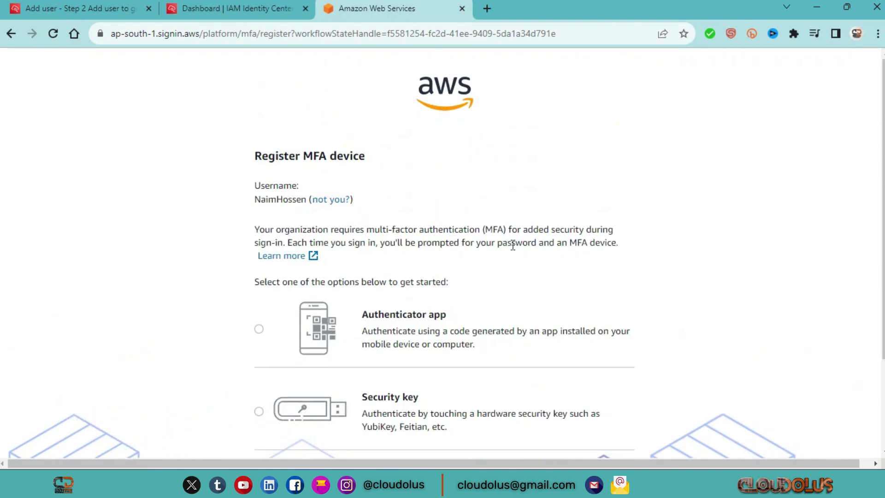
pyautogui.moveTo(508, 230); pyautogui.dragTo(379, 230)
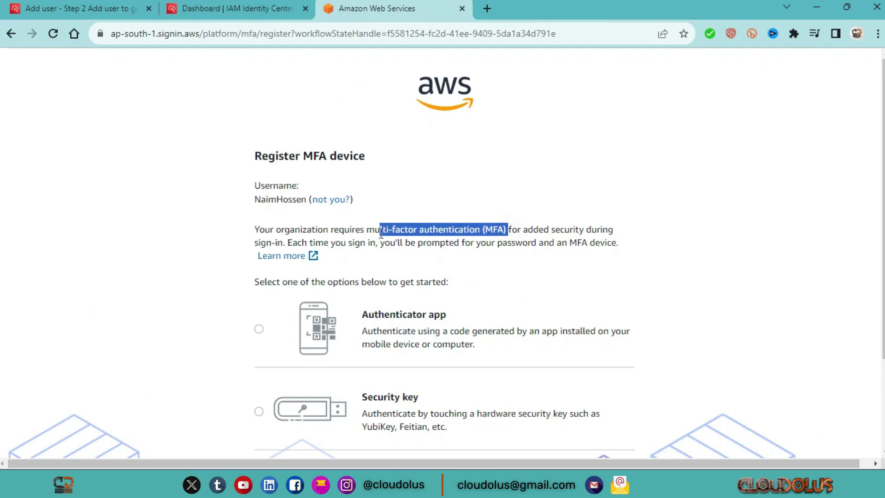
pyautogui.click(259, 329)
pyautogui.scroll(-3, 729, 302)
pyautogui.click(628, 433)
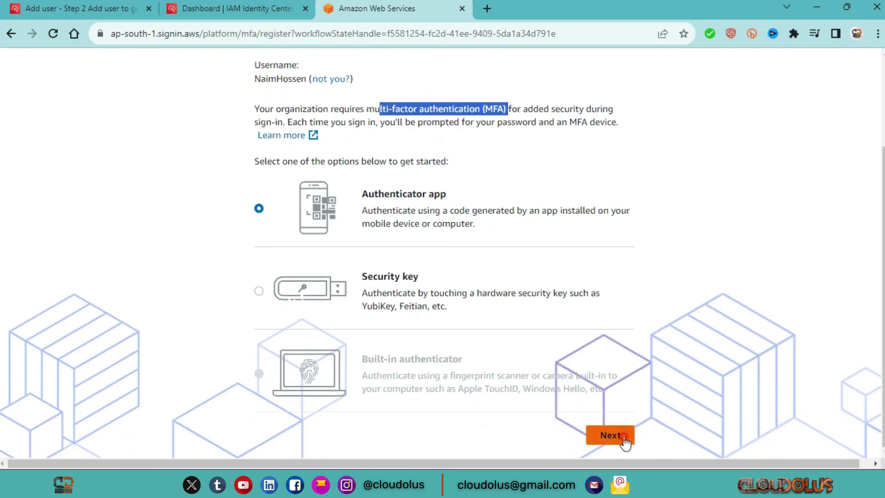
# - Scan the QR code, enter the app's six-digit code, and assign the MFA device
pyautogui.scroll(-2, 497, 274)
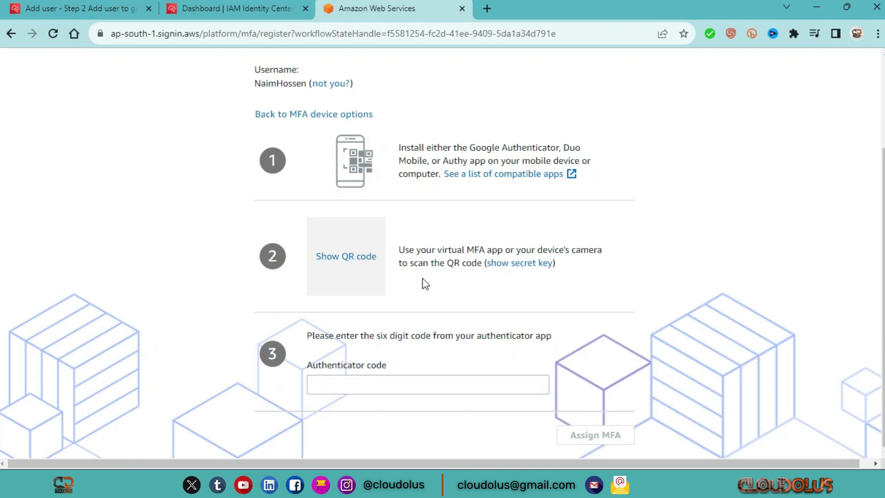
pyautogui.click(345, 262)
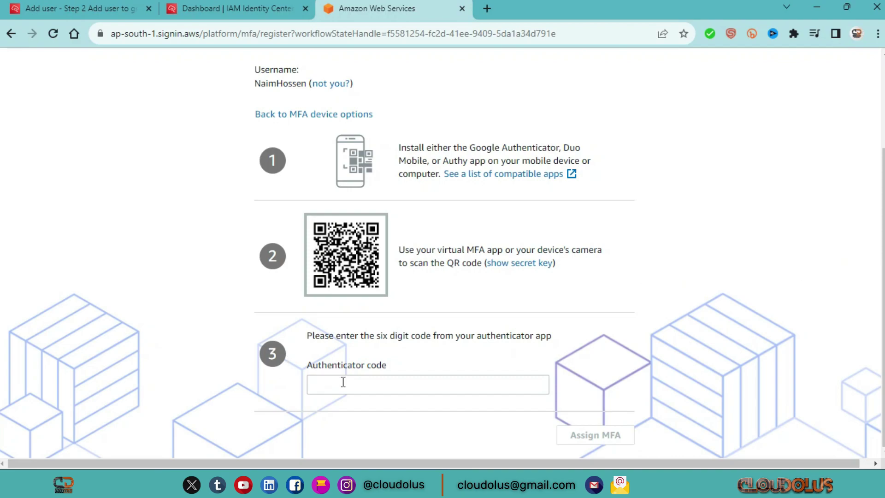
pyautogui.click(344, 383)
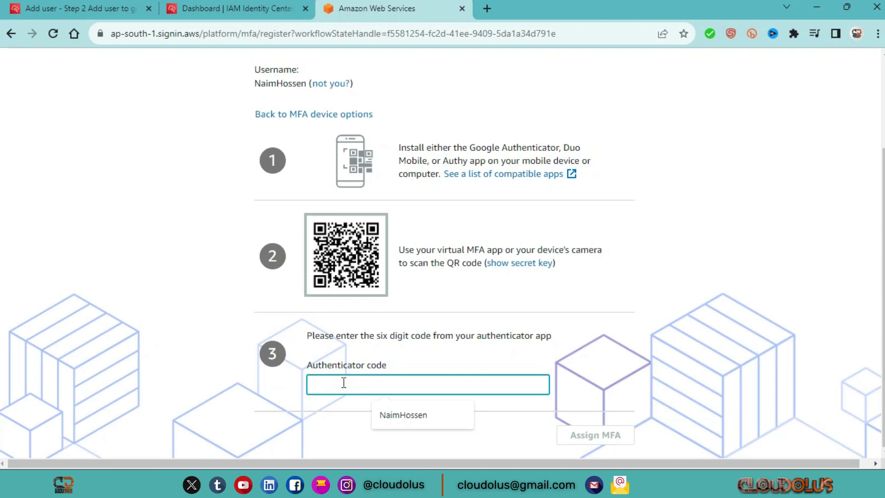
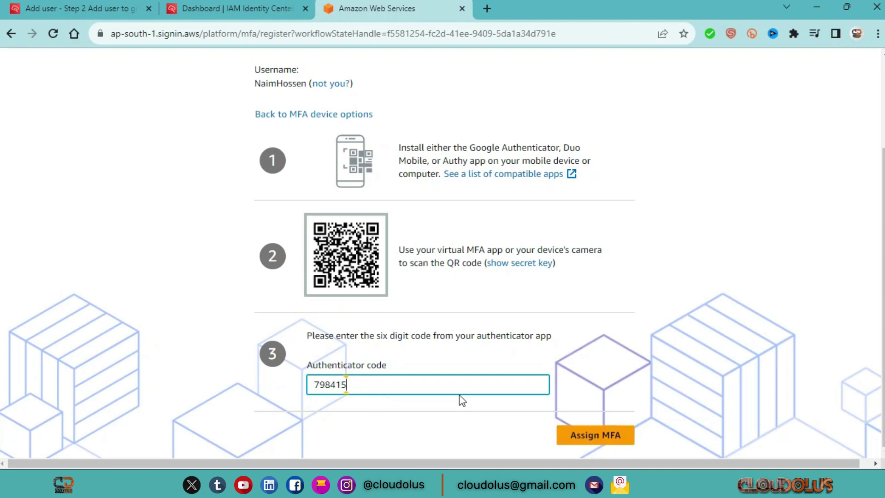
pyautogui.click(605, 439)
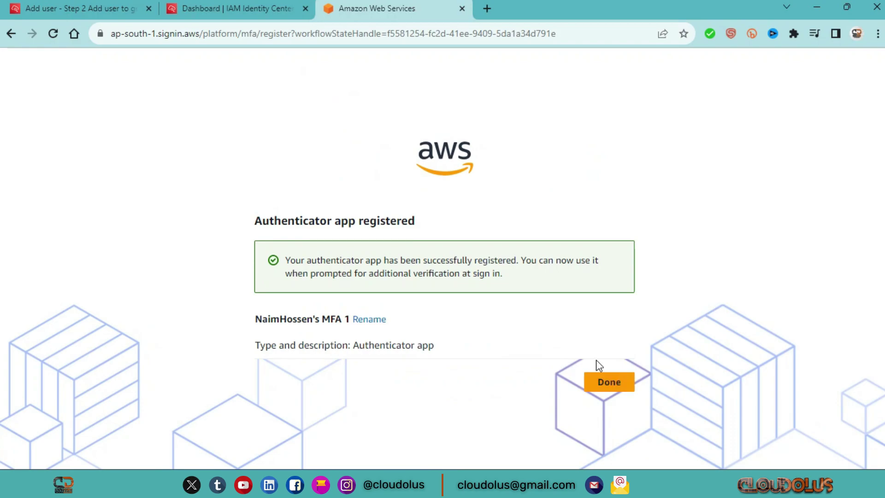
pyautogui.click(615, 385)
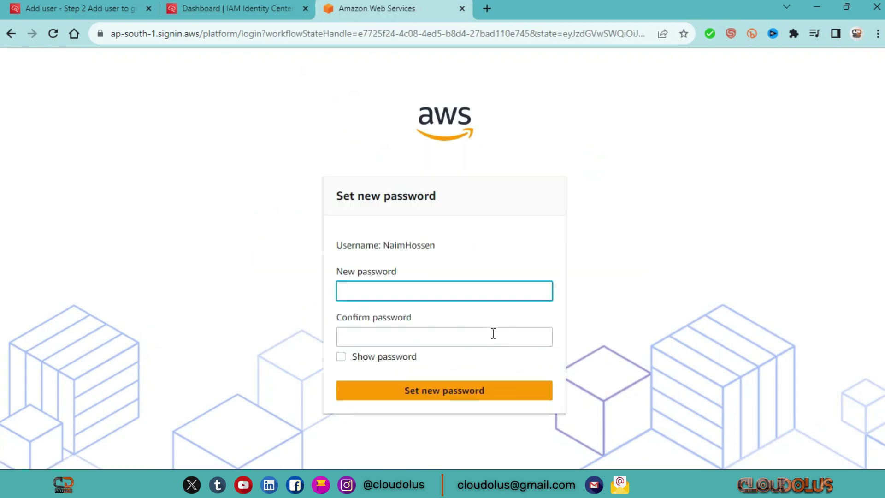
# - Paste the new password into both New and Confirm password fields and save it
pyautogui.click(394, 296)
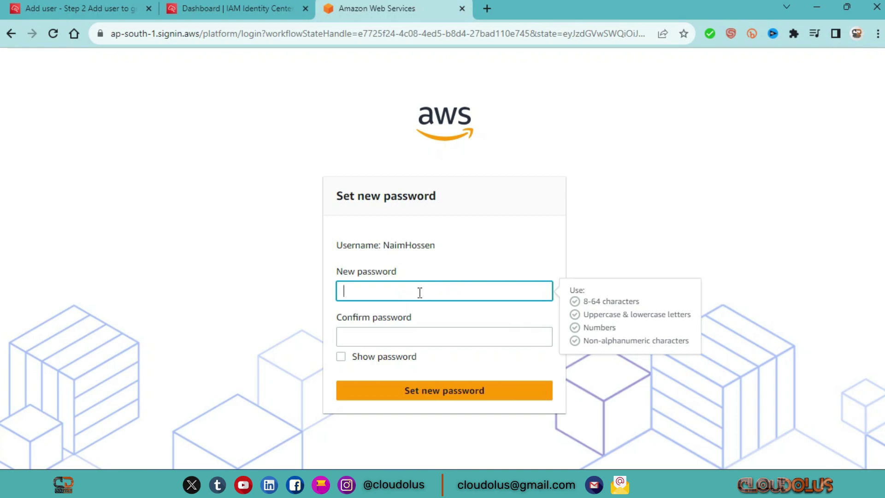
pyautogui.hotkey('ctrl', 'v')
pyautogui.click(393, 338)
pyautogui.hotkey('ctrl', 'v')
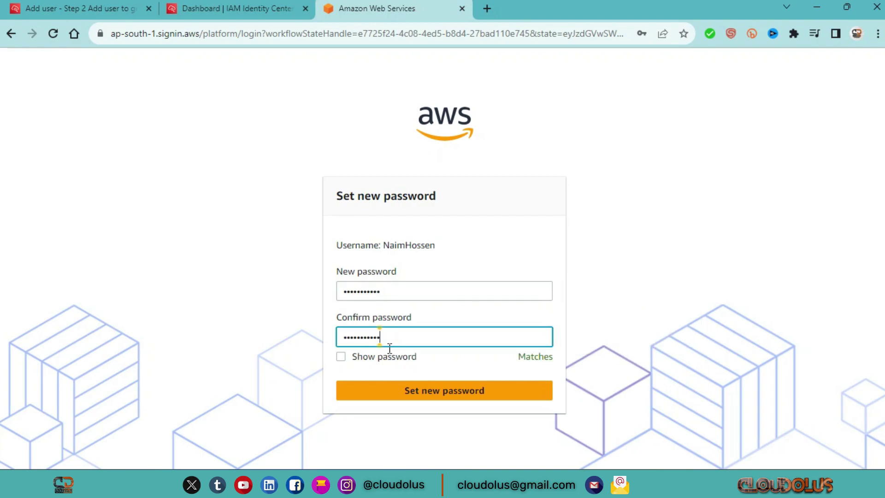
pyautogui.click(431, 392)
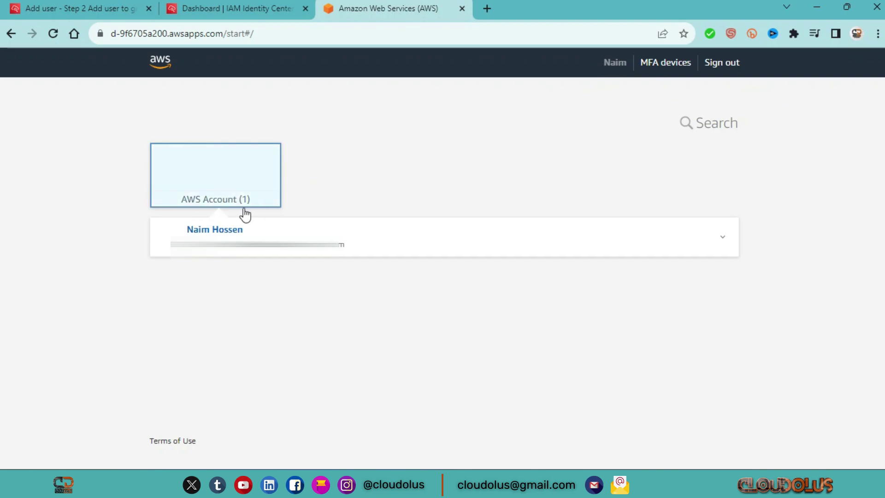
# - Expand the AWS account, open the console as PowerUserAccess, and show its command-line credentials
pyautogui.click(239, 231)
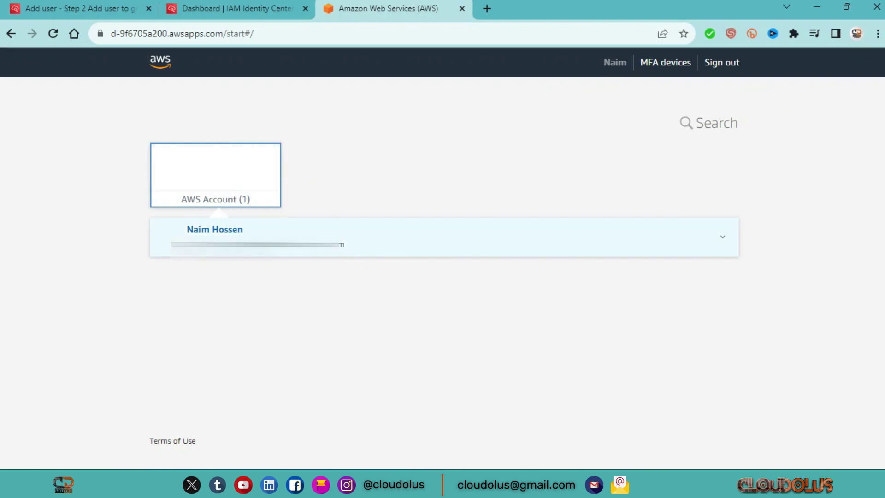
pyautogui.click(721, 238)
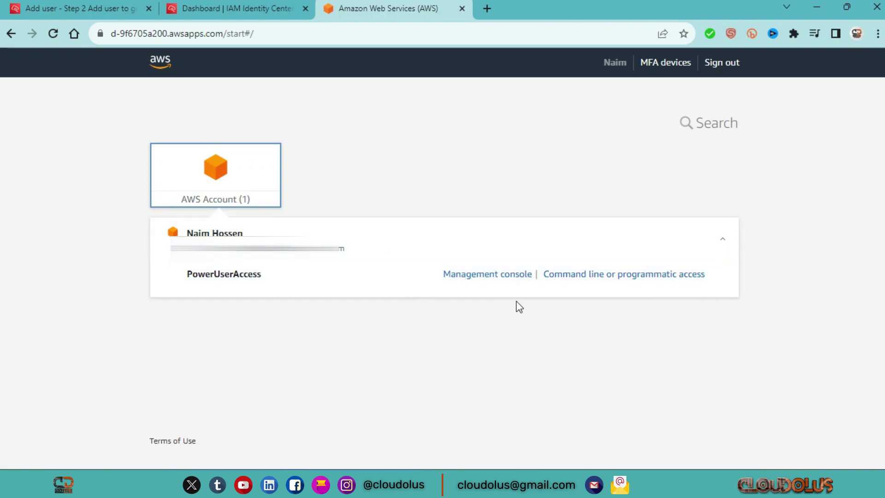
pyautogui.click(509, 276)
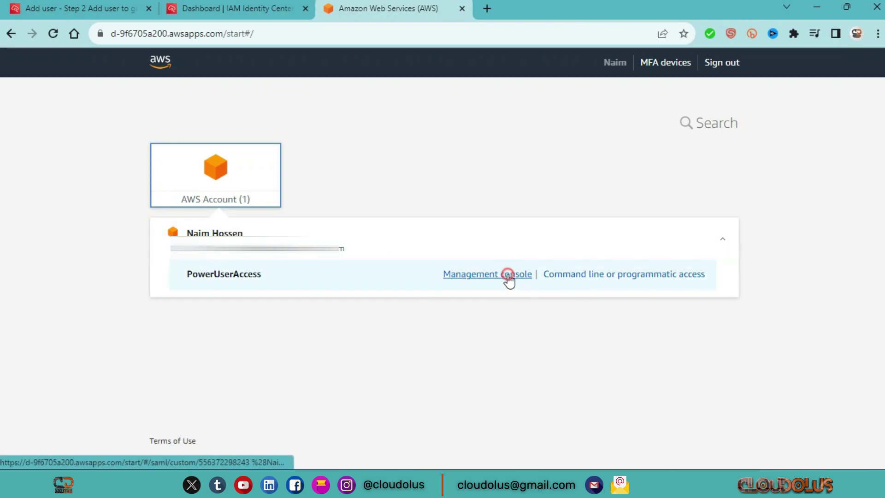
pyautogui.click(629, 276)
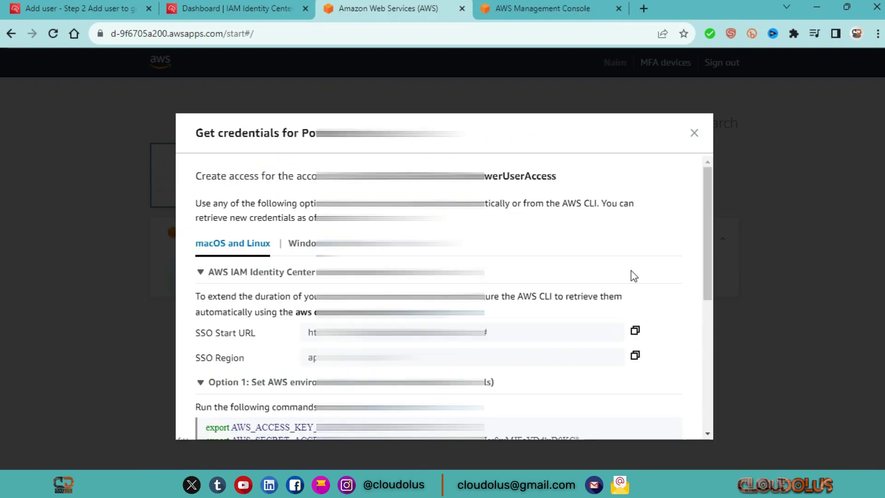
# - Read through the macOS/Linux credential options for PowerUserAccess
pyautogui.scroll(-2, 634, 276)
pyautogui.scroll(2, 443, 300)
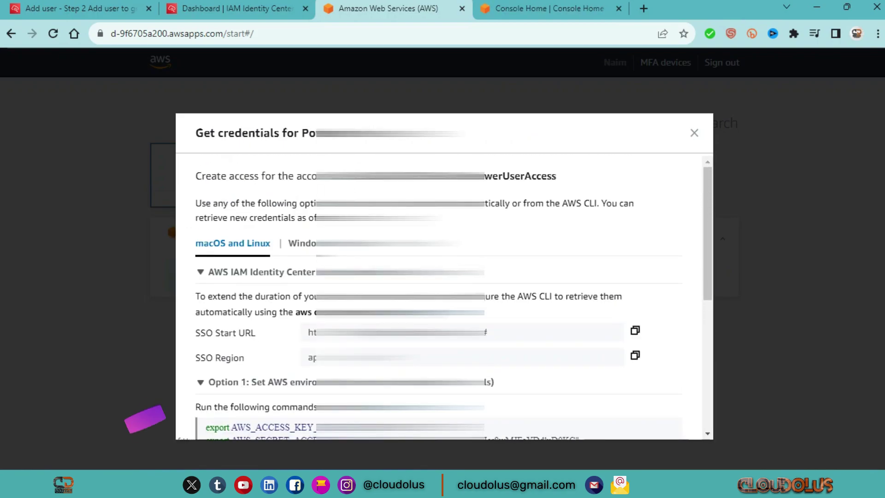
pyautogui.scroll(-5, 442, 298)
pyautogui.scroll(-1, 534, 336)
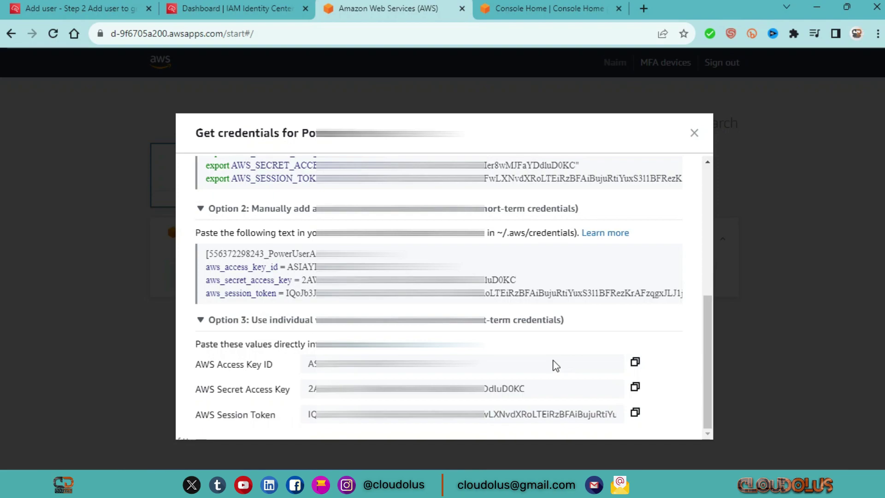
pyautogui.moveTo(581, 208); pyautogui.dragTo(411, 208)
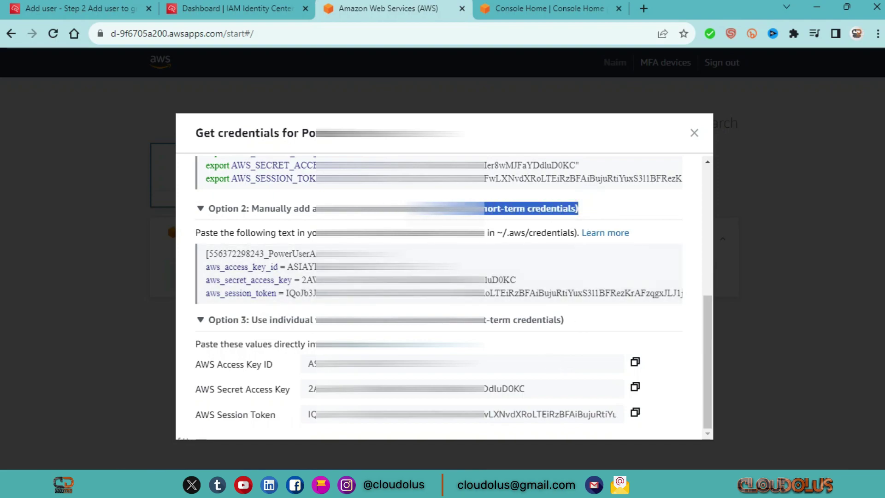
pyautogui.scroll(5, 527, 302)
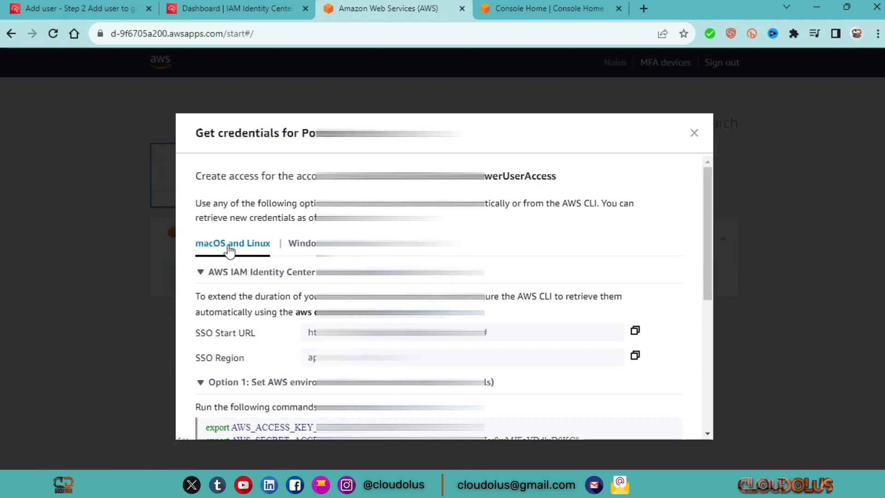
# - View the Windows and PowerShell credential commands, then close the window for Console Home
pyautogui.click(315, 251)
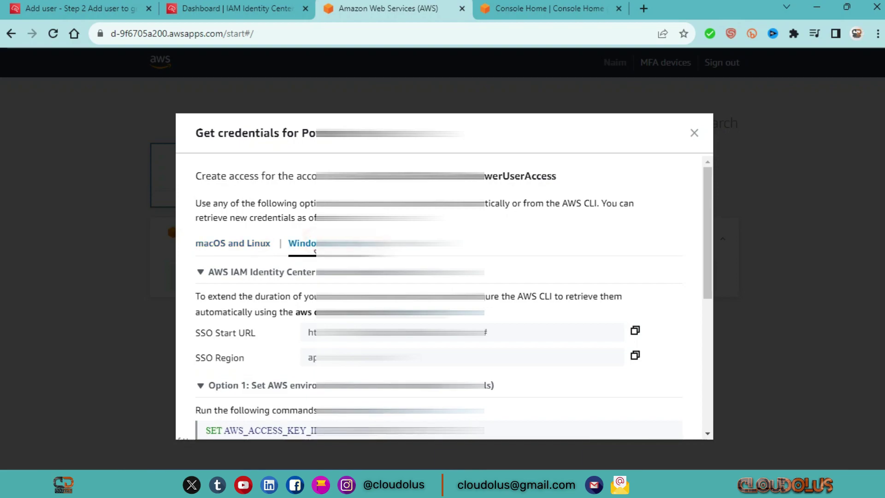
pyautogui.scroll(-2, 438, 295)
pyautogui.scroll(2, 438, 295)
pyautogui.click(355, 243)
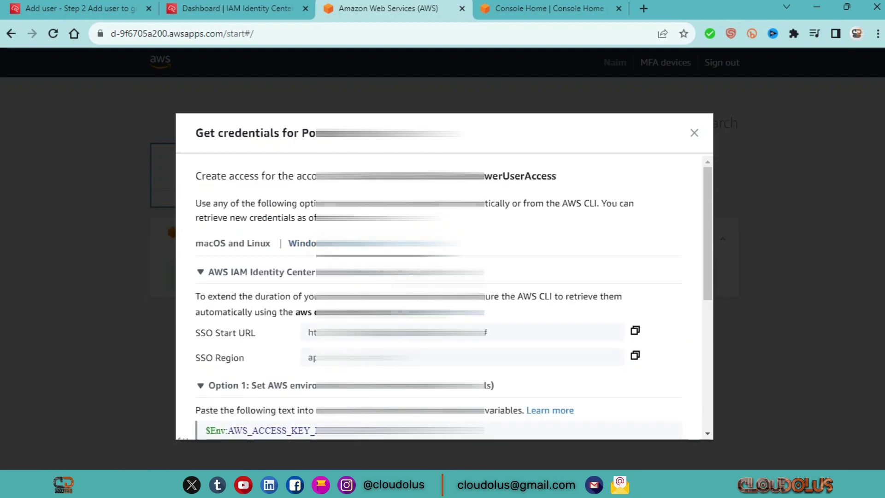
pyautogui.scroll(-2, 438, 295)
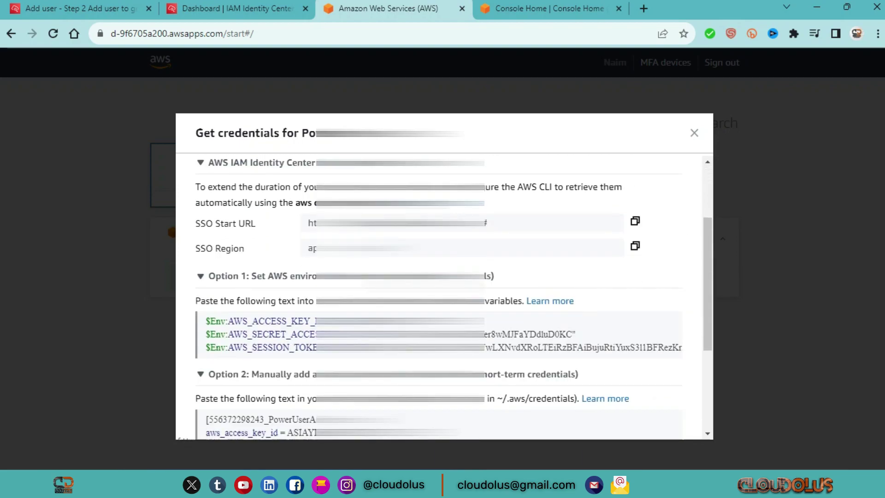
pyautogui.scroll(2, 548, 322)
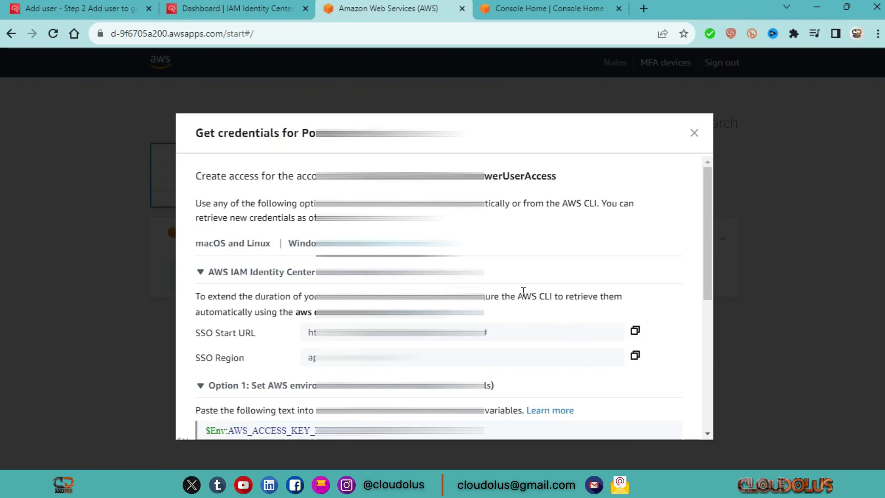
pyautogui.click(696, 135)
pyautogui.click(535, 8)
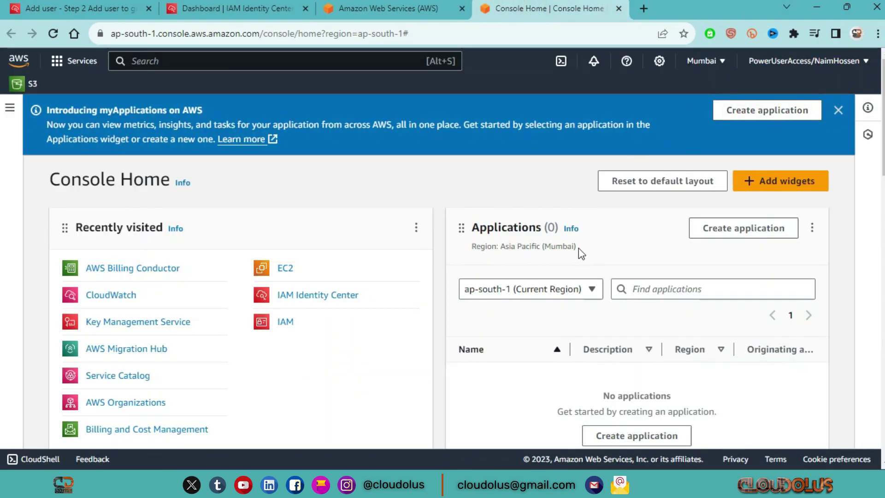
# - Close the myApplications announcement banner on Console Home
pyautogui.scroll(-2, 580, 252)
pyautogui.scroll(2, 520, 279)
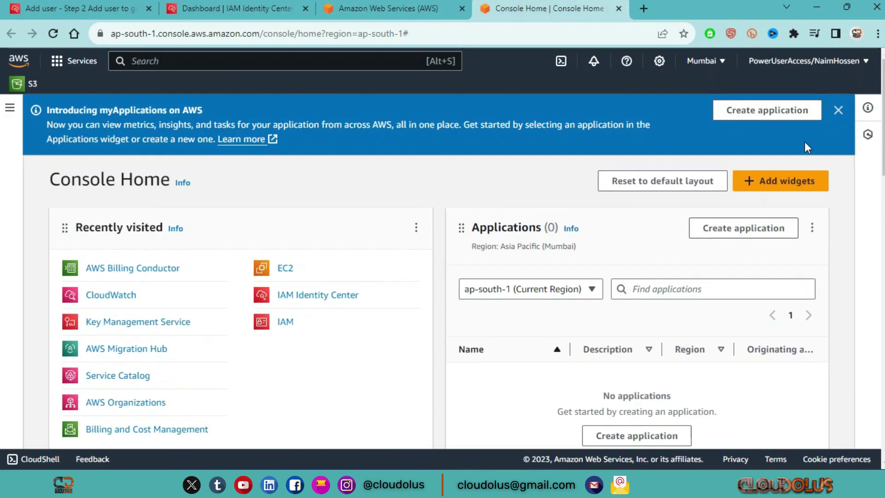
pyautogui.click(838, 110)
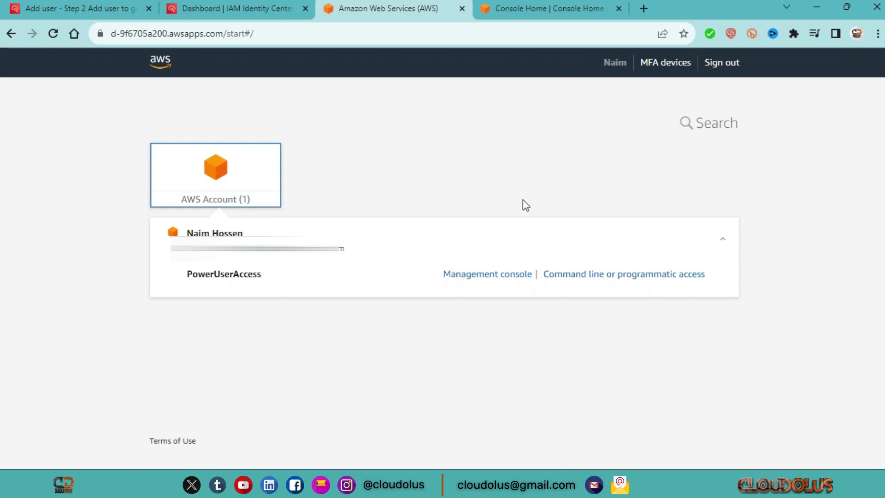
# - Sign the PowerUserAccess session out of the console from the account menu
pyautogui.hotkey('ctrl', 'shift', 'Tab')
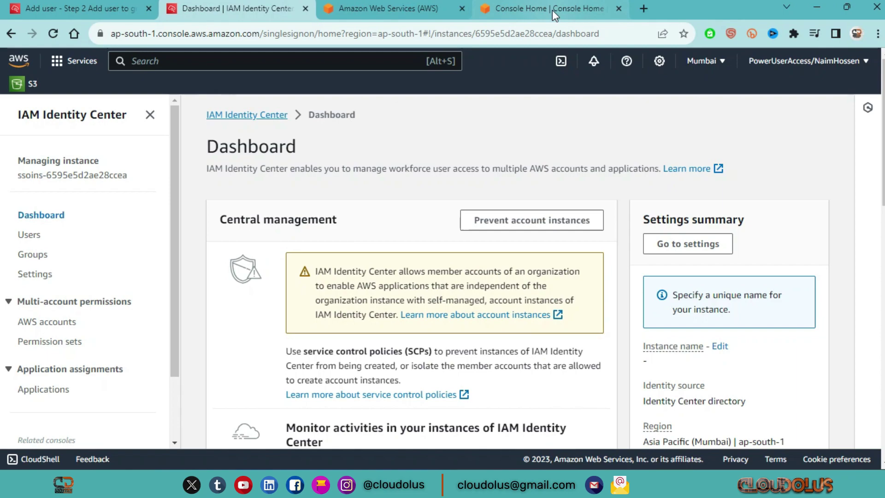
pyautogui.click(552, 10)
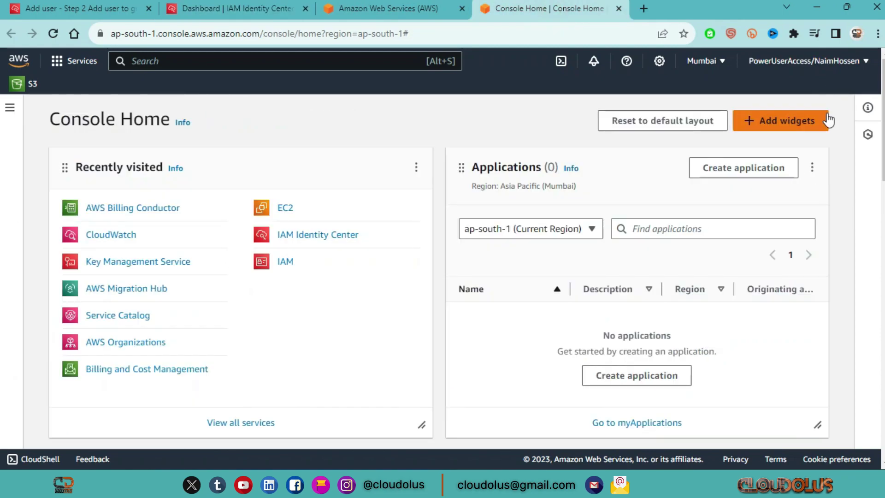
pyautogui.click(850, 62)
pyautogui.click(814, 288)
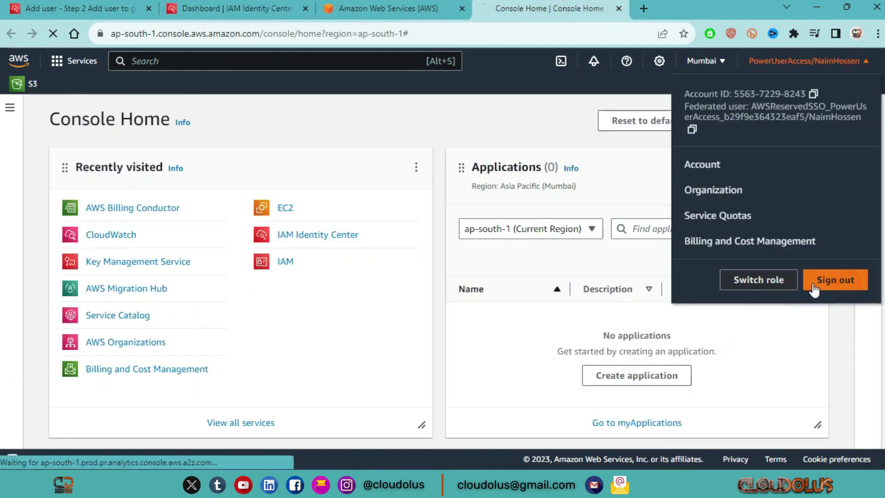
# - Sign out of the access portal and close its tab
pyautogui.click(402, 11)
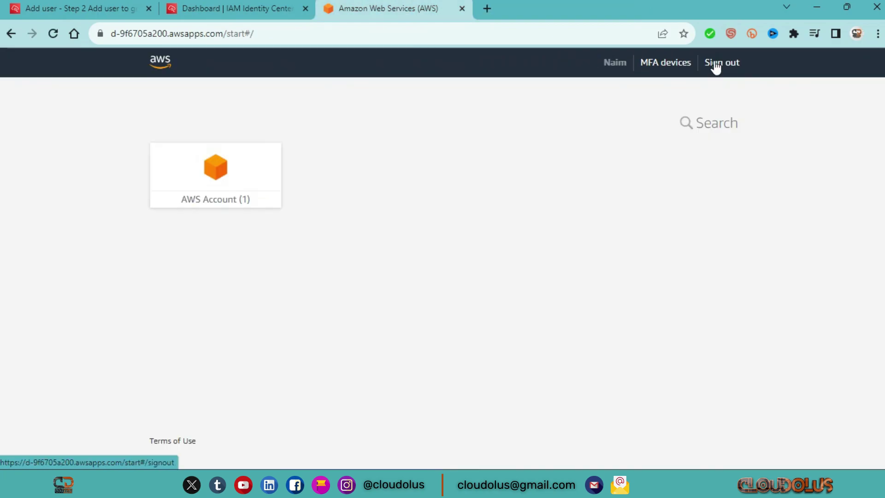
pyautogui.click(715, 64)
pyautogui.hotkey('ctrl', 'w')
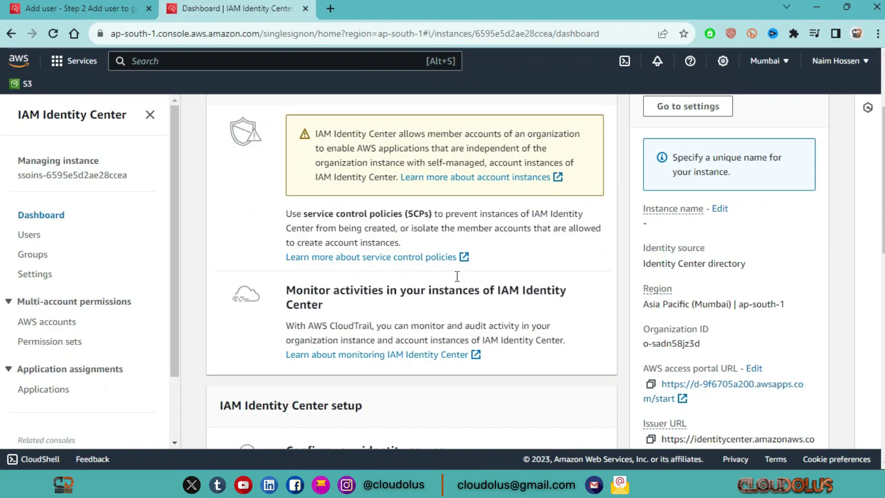
pyautogui.scroll(5, 458, 279)
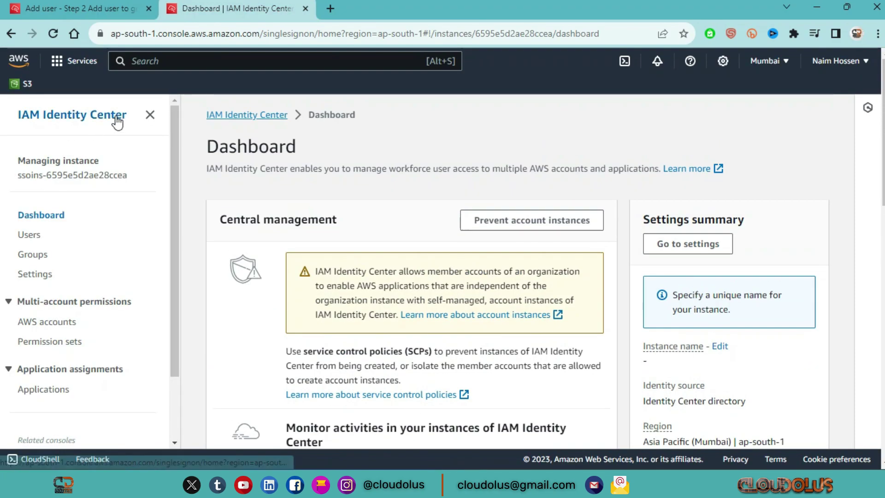
# - Delete the single user from the Identity Center Users list and confirm
pyautogui.click(29, 235)
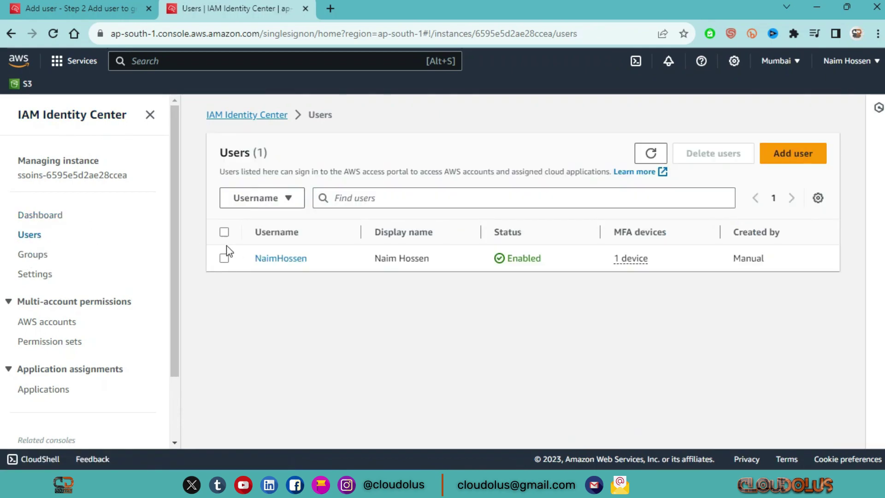
pyautogui.click(225, 259)
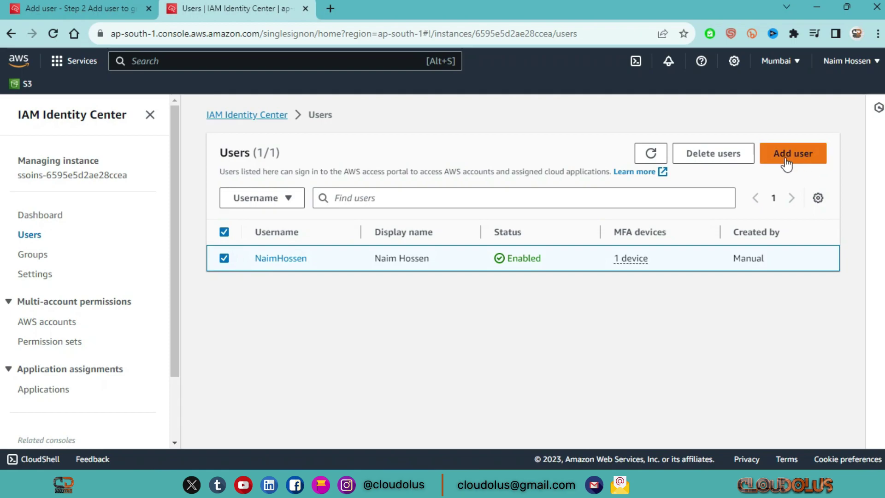
pyautogui.click(723, 159)
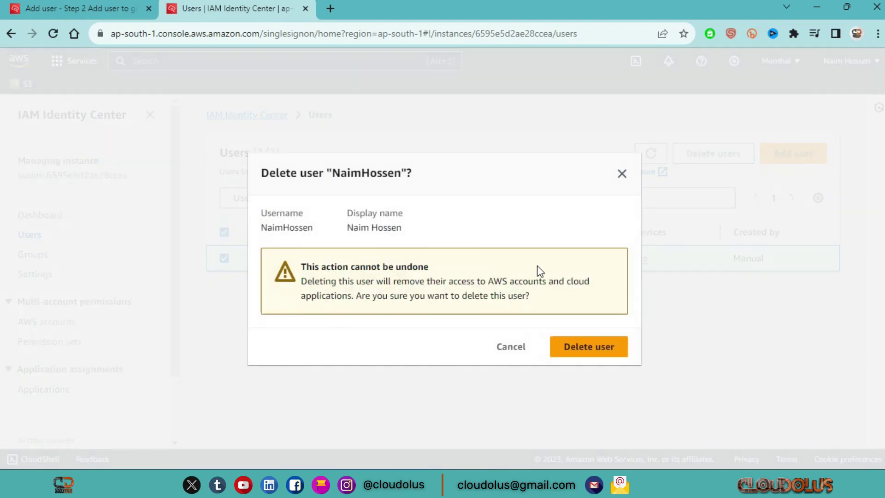
pyautogui.click(590, 358)
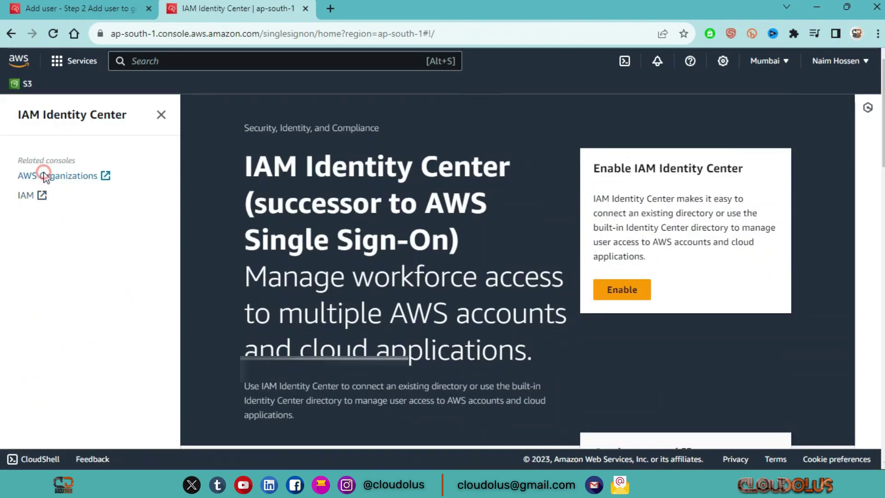
# - Open AWS Organizations settings and start the Delete organization action
pyautogui.click(44, 175)
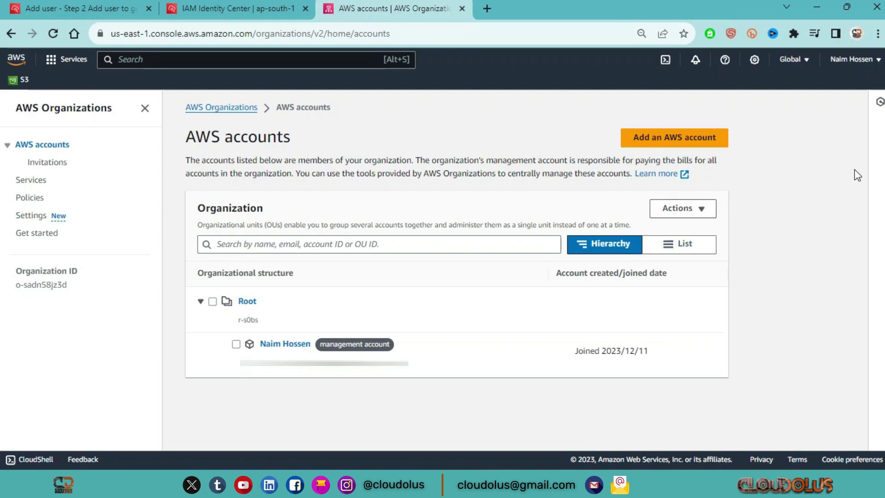
pyautogui.click(33, 215)
pyautogui.scroll(-1, 600, 318)
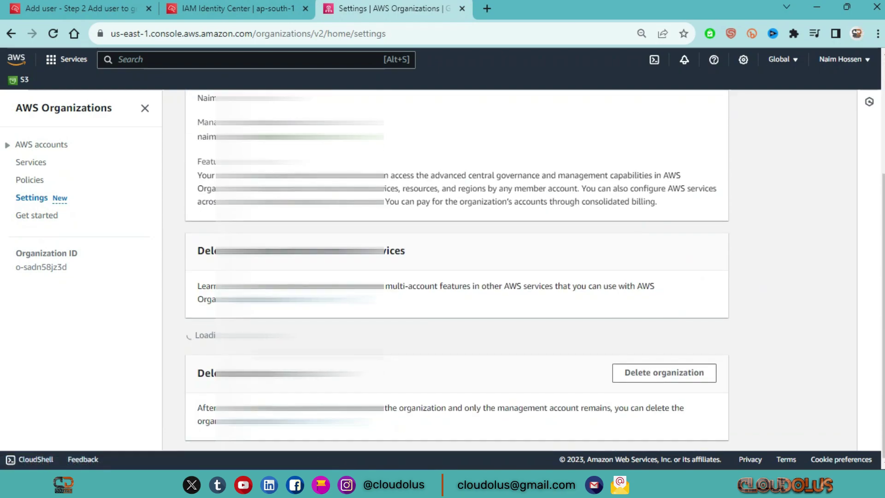
pyautogui.scroll(-5, 309, 295)
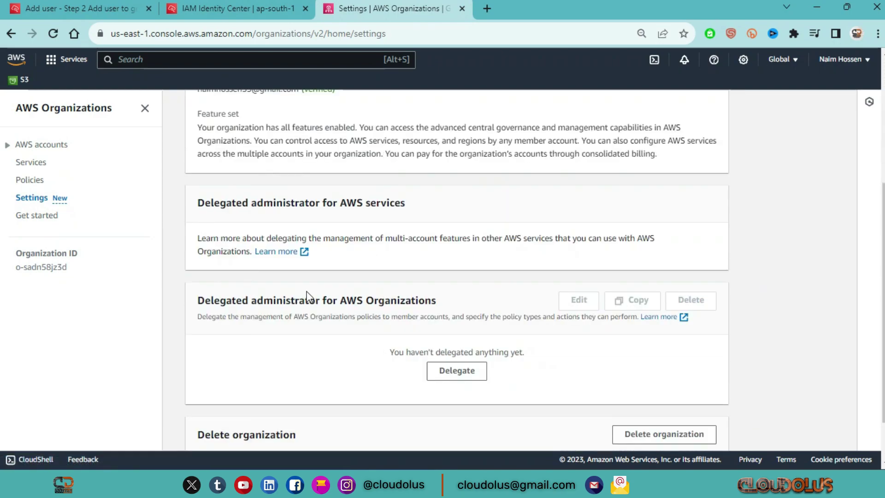
pyautogui.scroll(-2, 590, 299)
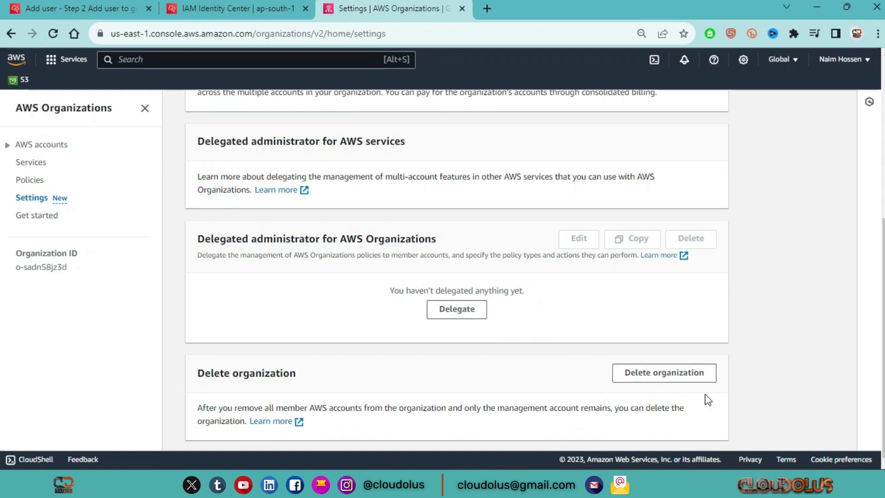
pyautogui.click(679, 374)
# - Confirm deleting the organization with its pasted organization ID, then close the Organizations tab
pyautogui.click(368, 288)
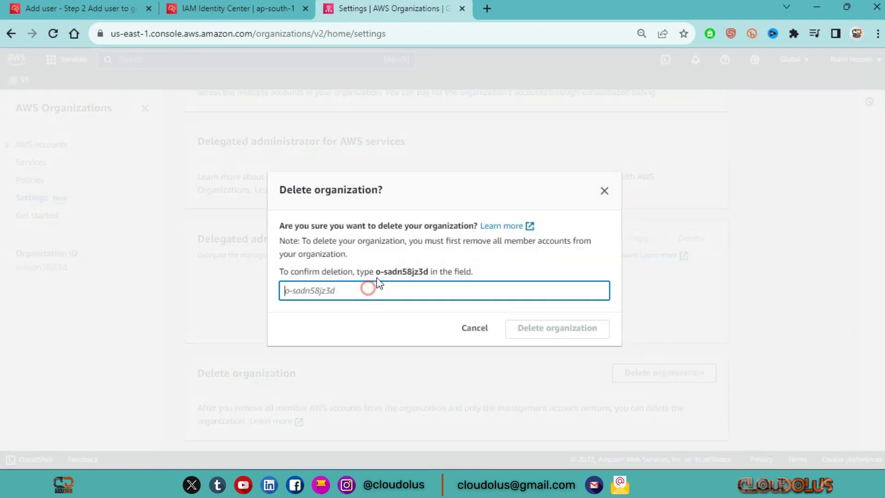
pyautogui.moveTo(376, 277); pyautogui.dragTo(427, 276)
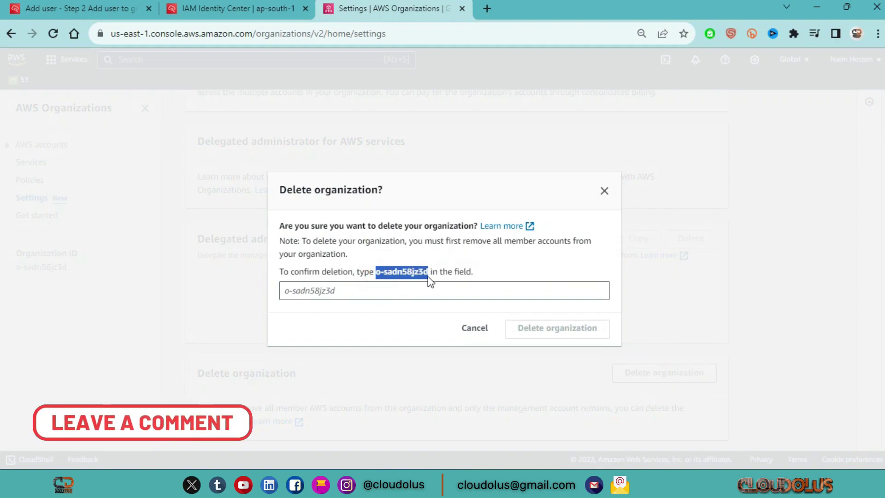
pyautogui.hotkey('ctrl', 'c')
pyautogui.click(376, 289)
pyautogui.hotkey('ctrl', 'v')
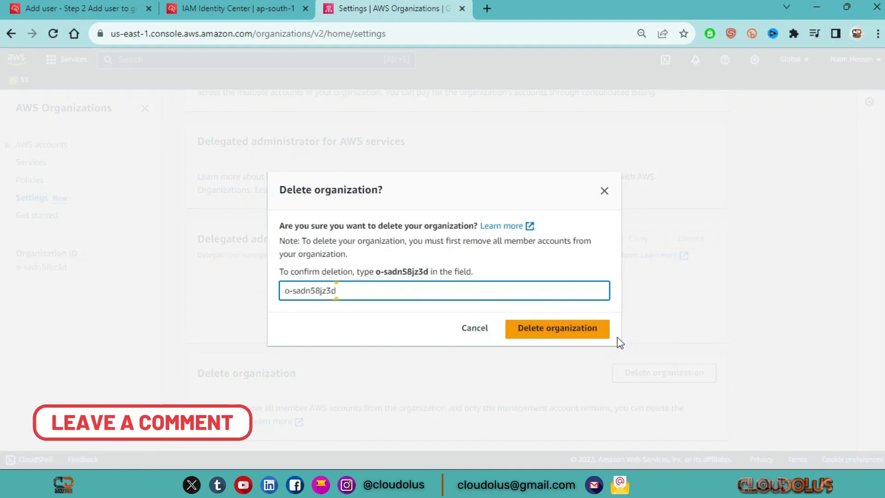
pyautogui.click(589, 339)
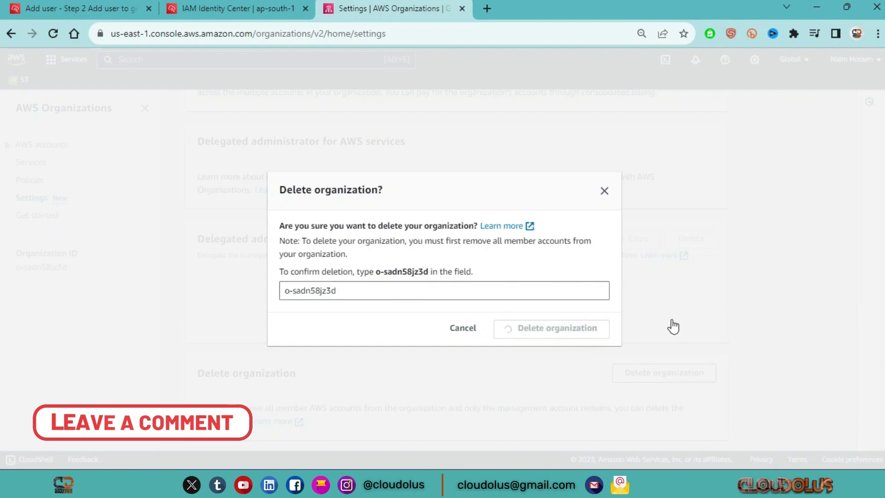
pyautogui.hotkey('ctrl', 'w')
pyautogui.scroll(5, 415, 277)
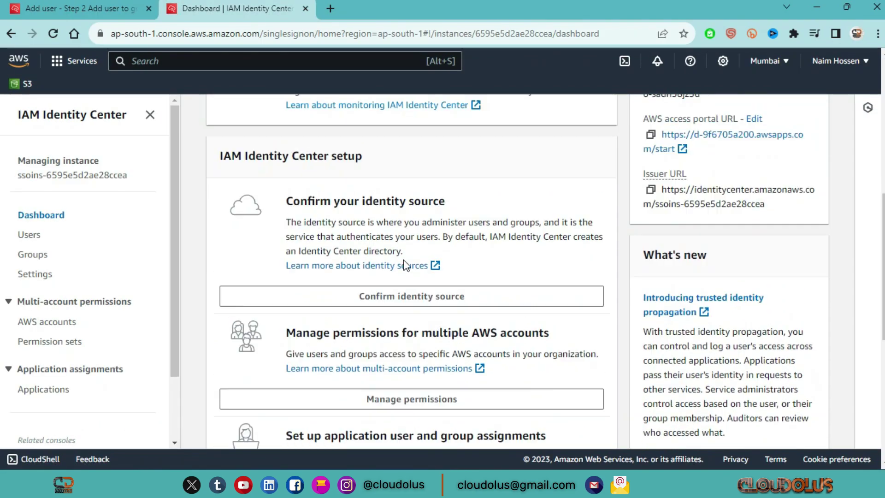
# - In Identity Center Settings' Management tab, start Delete IAM Identity Center configuration
pyautogui.click(41, 286)
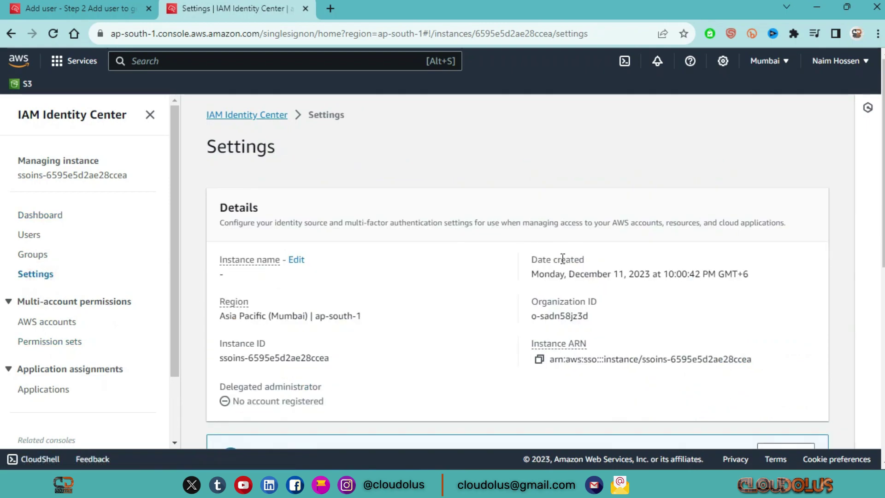
pyautogui.scroll(-5, 563, 259)
pyautogui.click(446, 301)
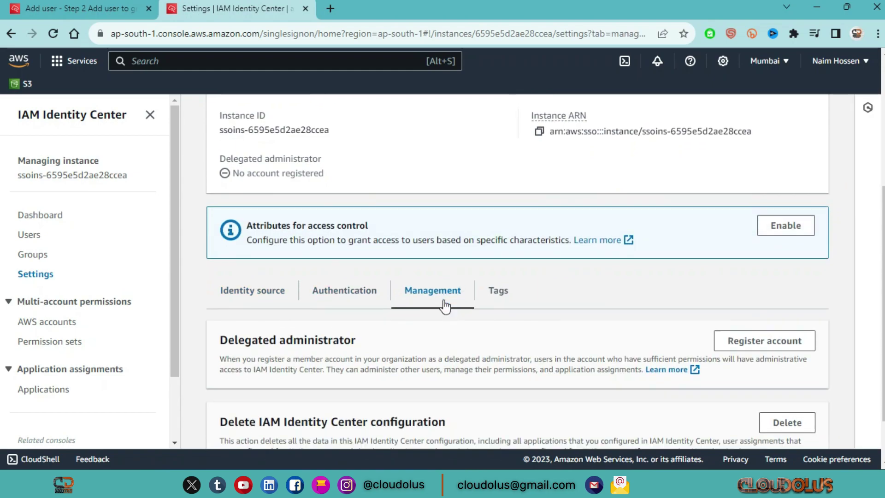
pyautogui.scroll(-2, 325, 364)
pyautogui.moveTo(219, 358); pyautogui.dragTo(462, 362)
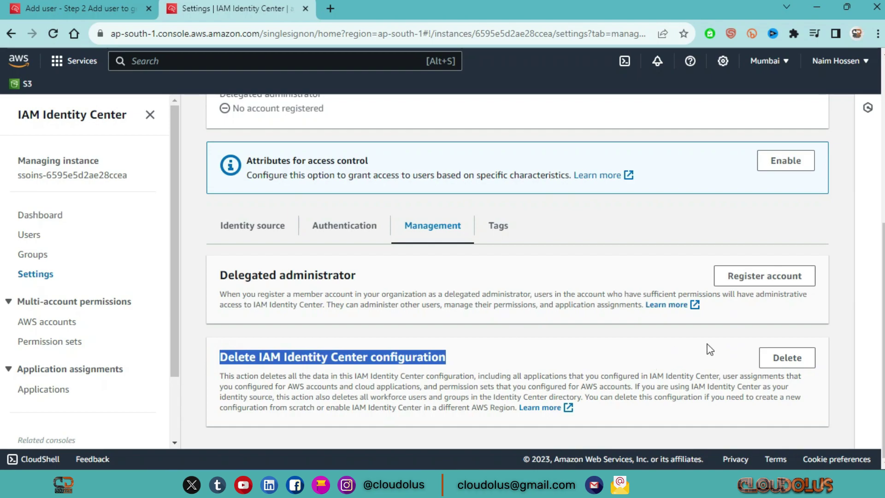
pyautogui.click(786, 357)
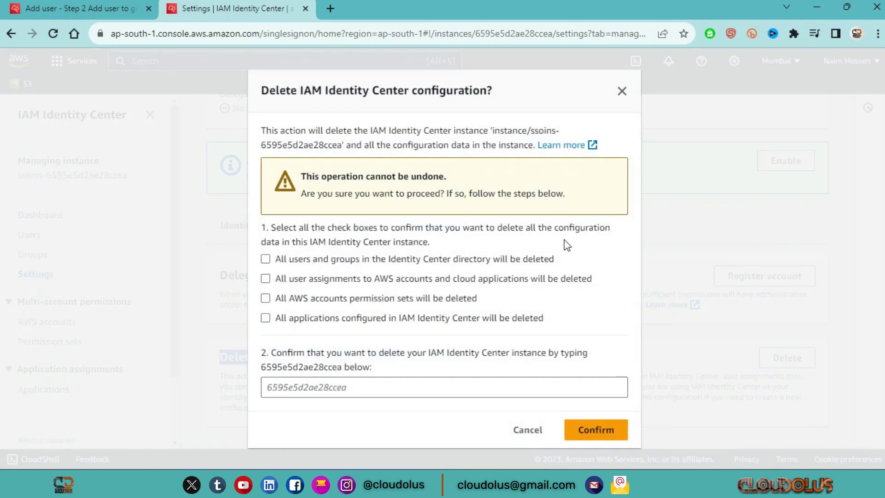
# - Acknowledge the deletion consequences, paste the instance ID, and confirm deleting the Mumbai configuration
pyautogui.click(266, 259)
pyautogui.click(265, 298)
pyautogui.click(267, 319)
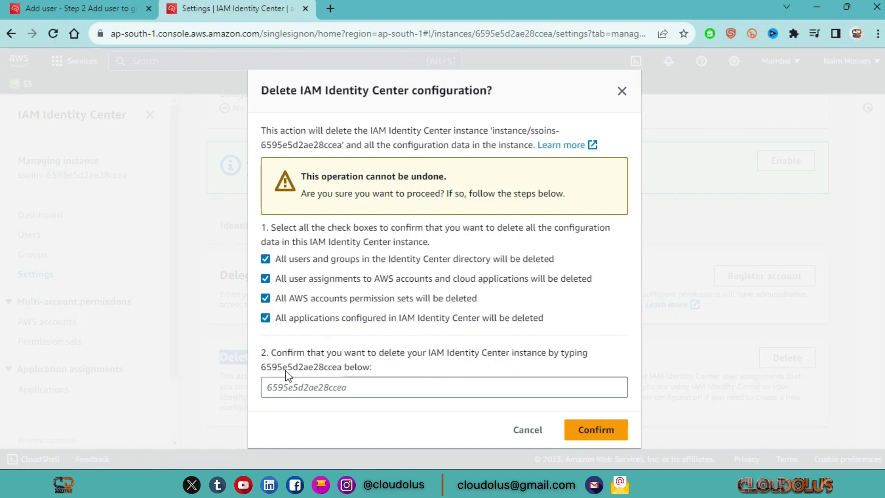
pyautogui.moveTo(262, 367); pyautogui.dragTo(346, 374)
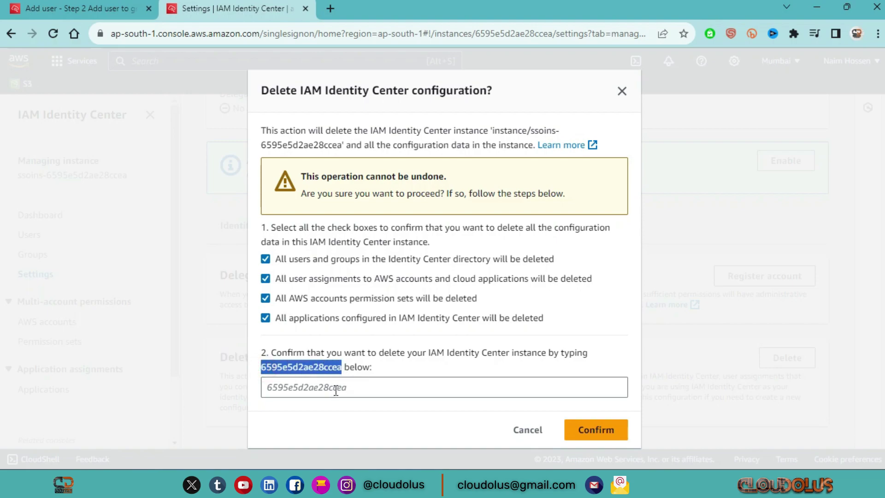
pyautogui.click(335, 390)
pyautogui.hotkey('ctrl', 'v')
pyautogui.click(610, 432)
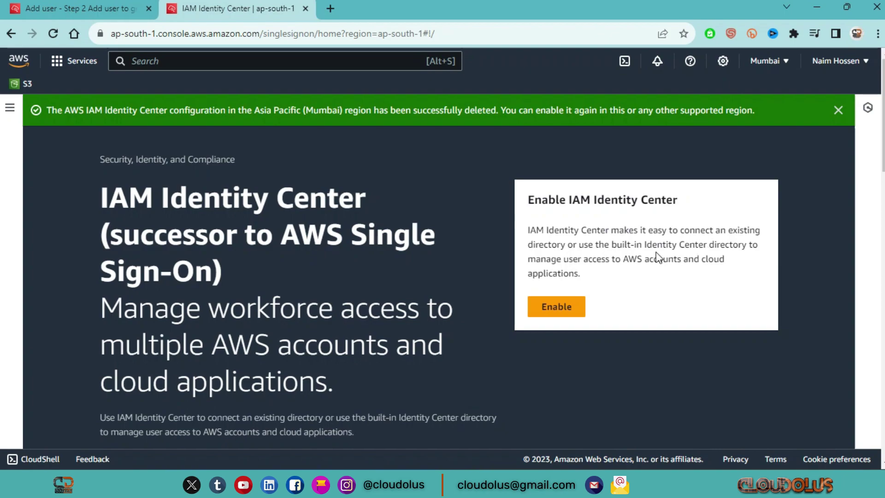
# - Dismiss both deletion success banners and return to IAM Identity Center to open IAM
pyautogui.click(838, 111)
pyautogui.scroll(-5, 452, 325)
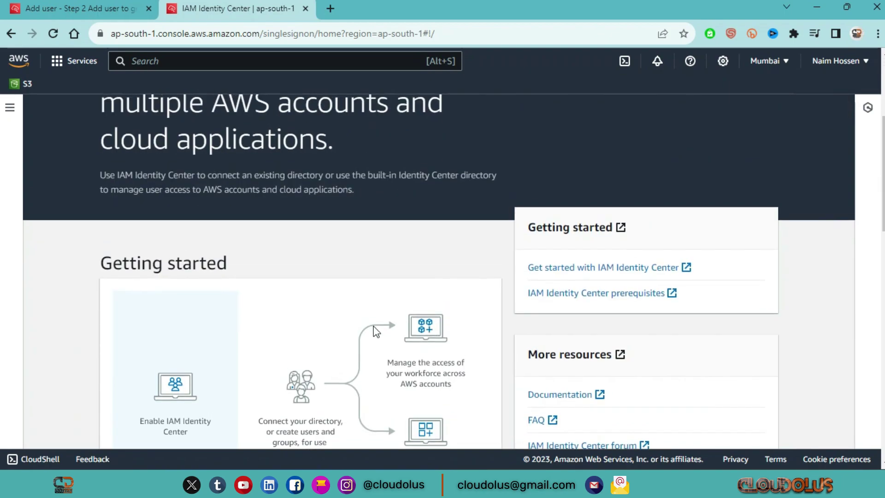
pyautogui.scroll(5, 374, 331)
pyautogui.click(10, 107)
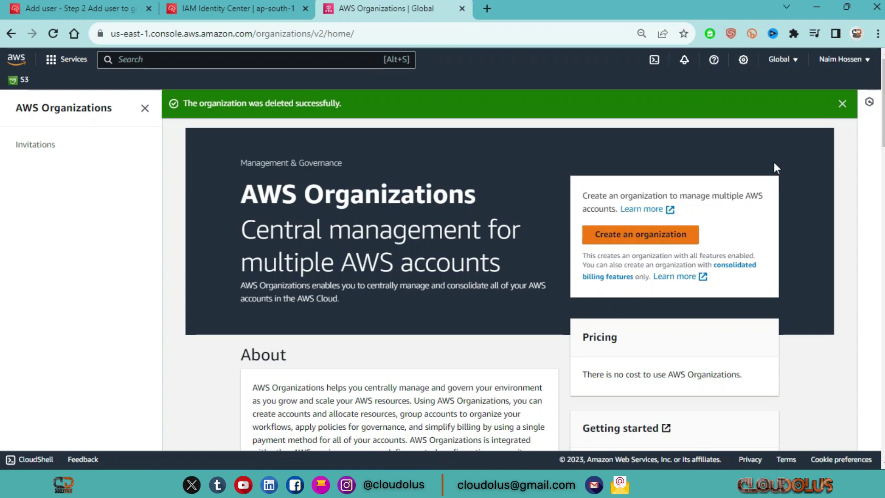
pyautogui.click(842, 103)
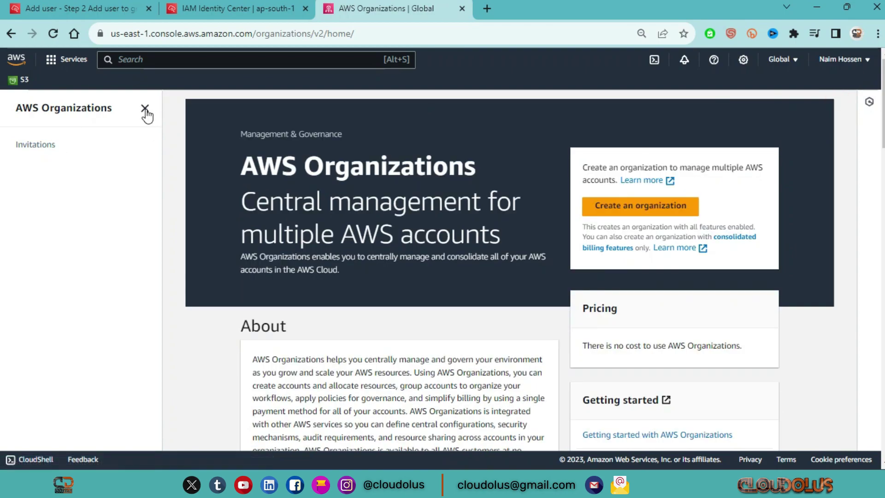
pyautogui.click(244, 8)
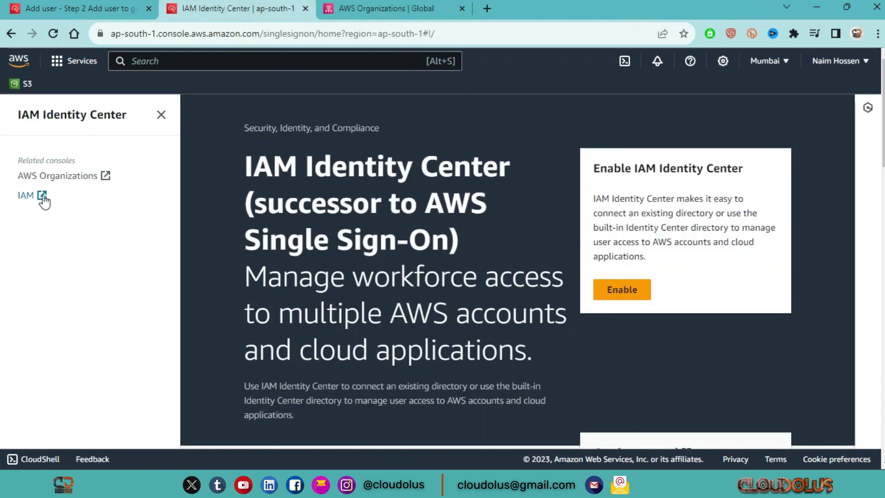
pyautogui.click(26, 195)
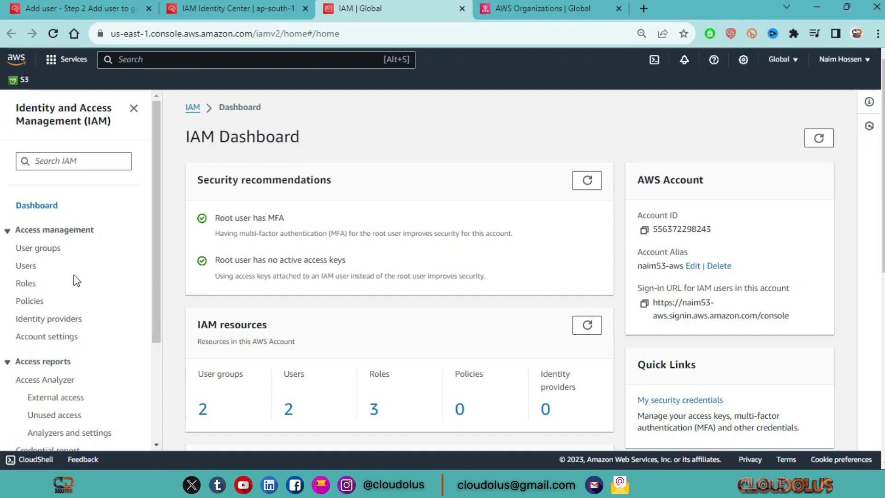
# - Scroll through the IAM Dashboard showing 2 user groups, 2 users, 3 roles, 0 policies
pyautogui.scroll(-5, 470, 346)
pyautogui.scroll(5, 460, 359)
pyautogui.scroll(-5, 461, 355)
pyautogui.scroll(5, 464, 337)
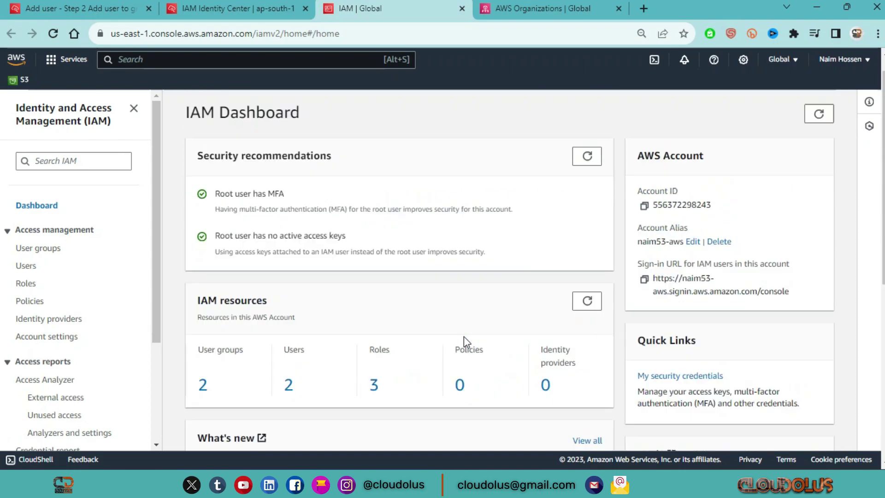
pyautogui.scroll(-5, 464, 337)
pyautogui.scroll(5, 464, 339)
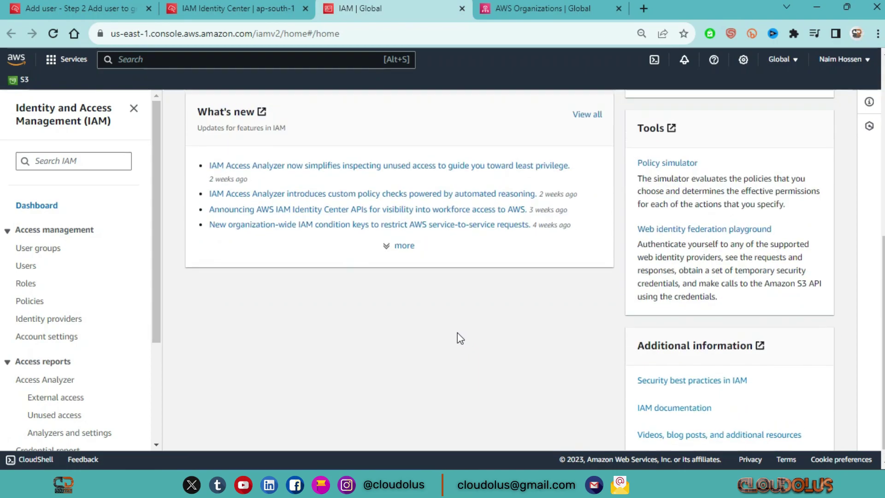
pyautogui.scroll(-5, 460, 339)
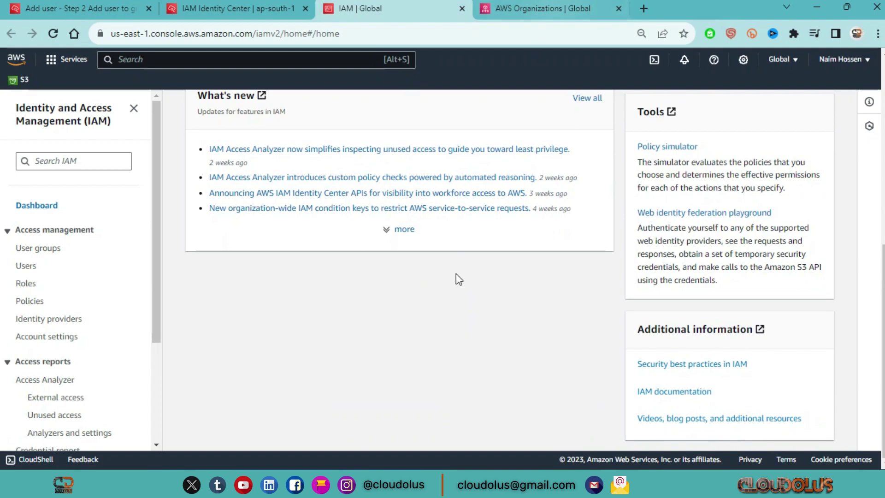
pyautogui.scroll(5, 459, 279)
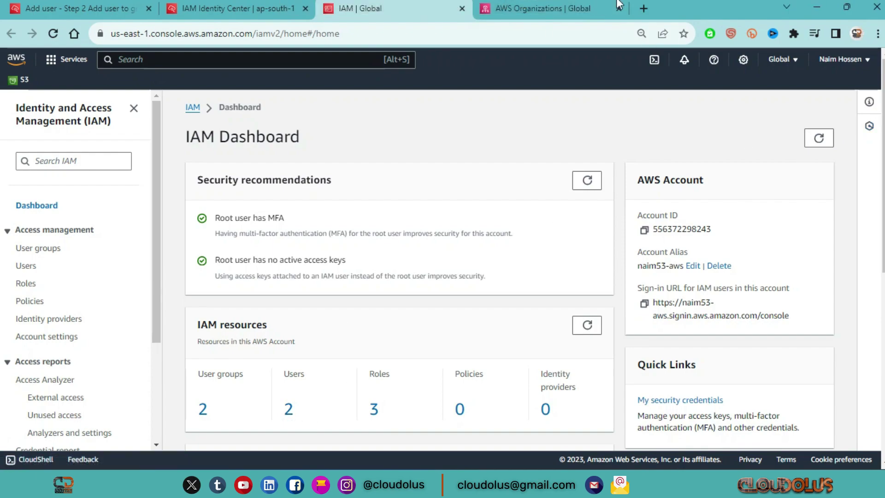
pyautogui.scroll(-5, 595, 109)
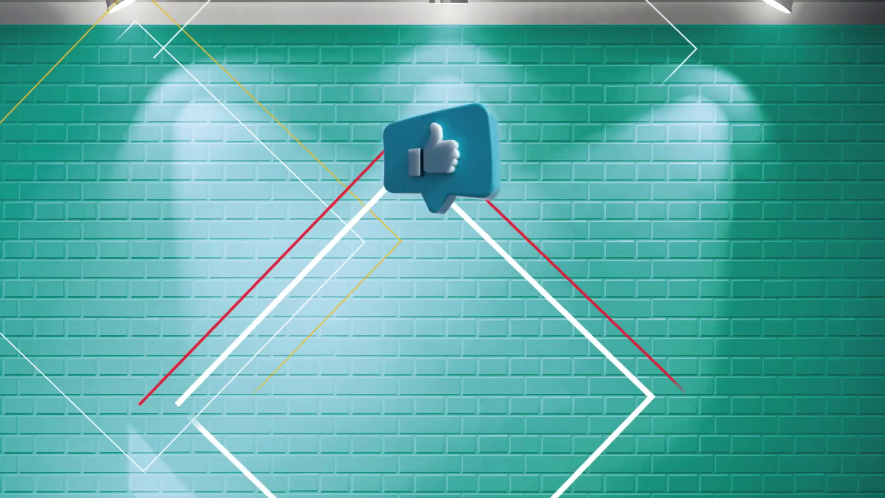